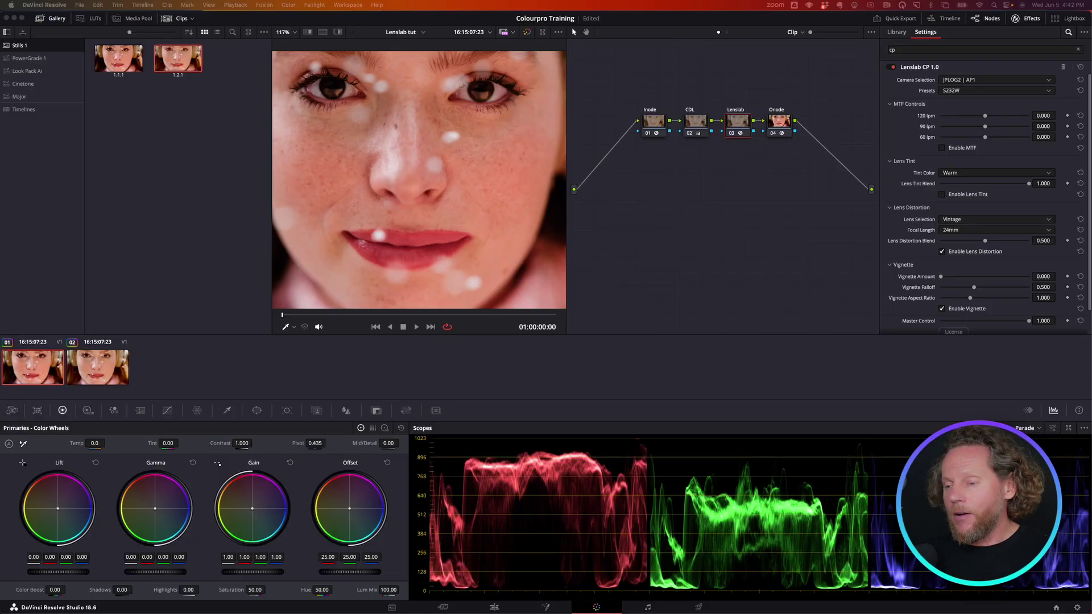
- Select the second clip to inspect its Color Space Transform node outputting Rec.709 Gamma 2.4
left_click(100, 371)
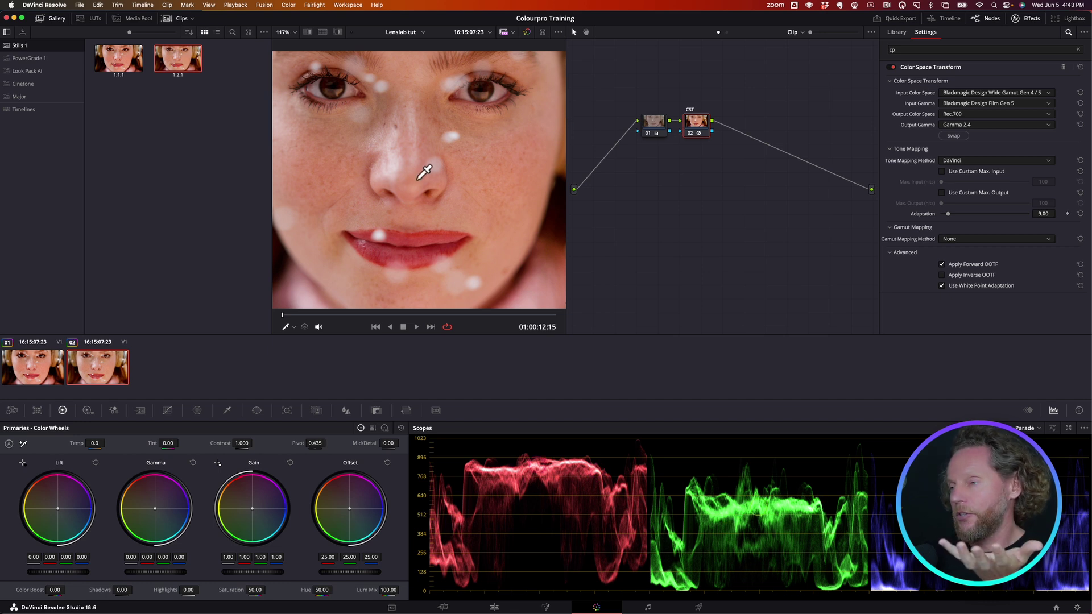
- Return to the first clip, compare its Lenslab node bypassed and on, and show its settings
left_click(39, 375)
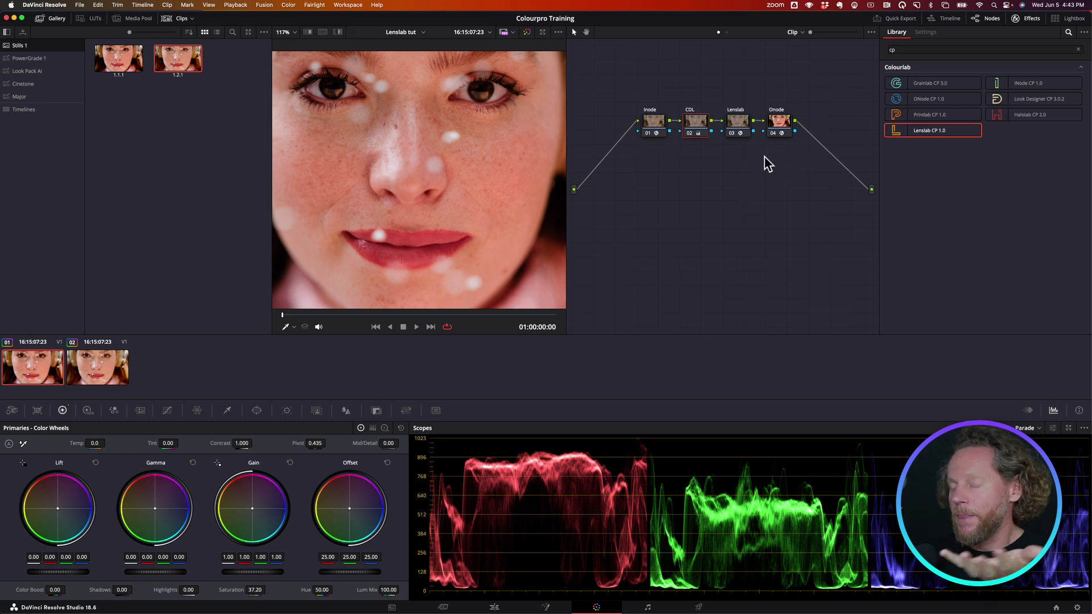
left_click(733, 135)
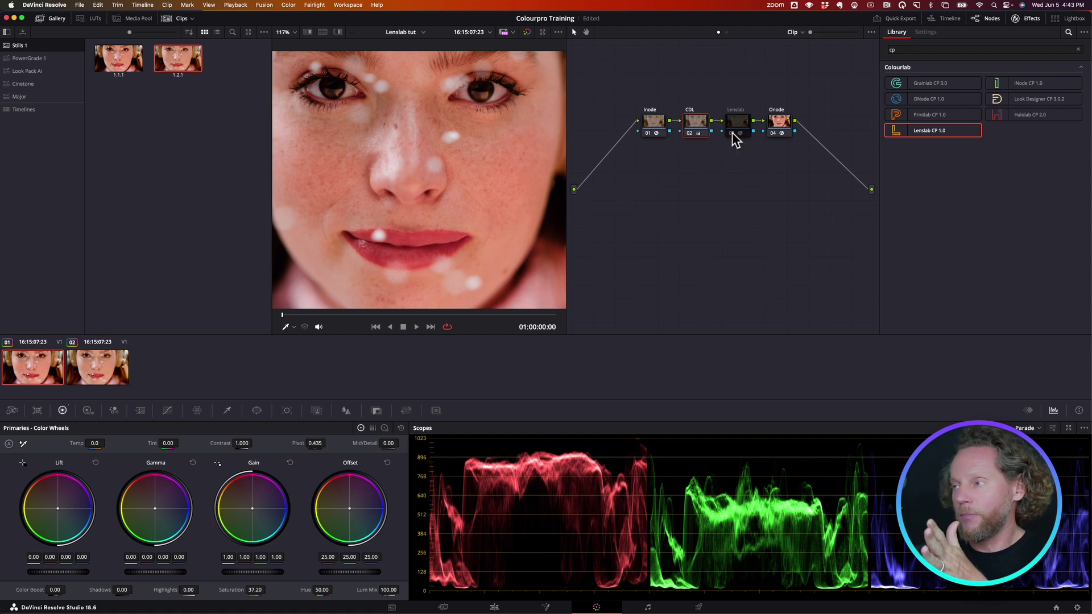
left_click(733, 136)
left_click(739, 124)
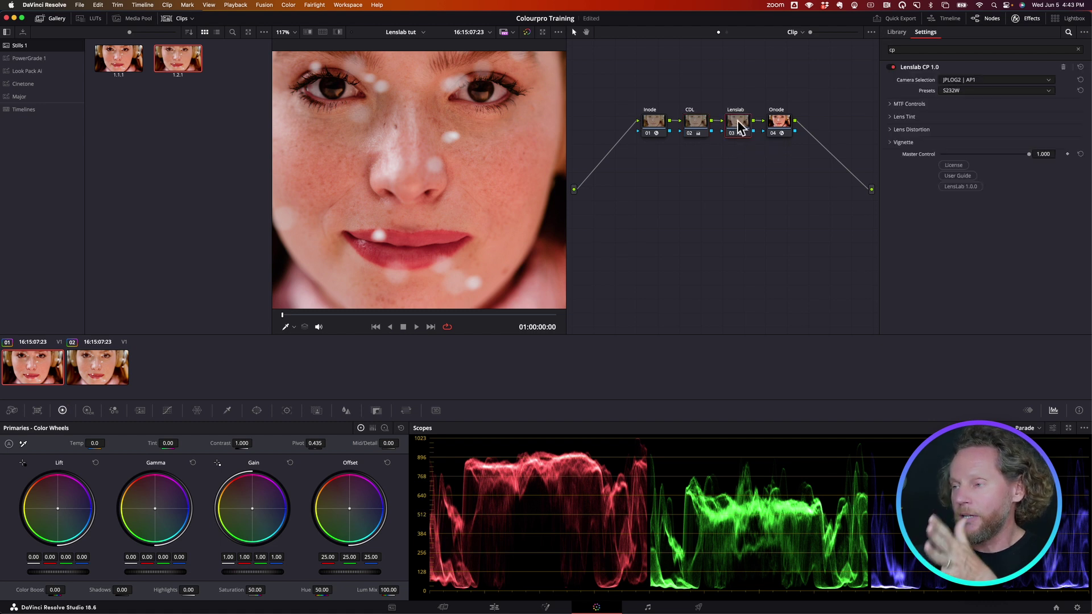
- Enlarge the viewer to fill the screen, zoom in, and keep the Lenslab S232W preset
key("alt+f")
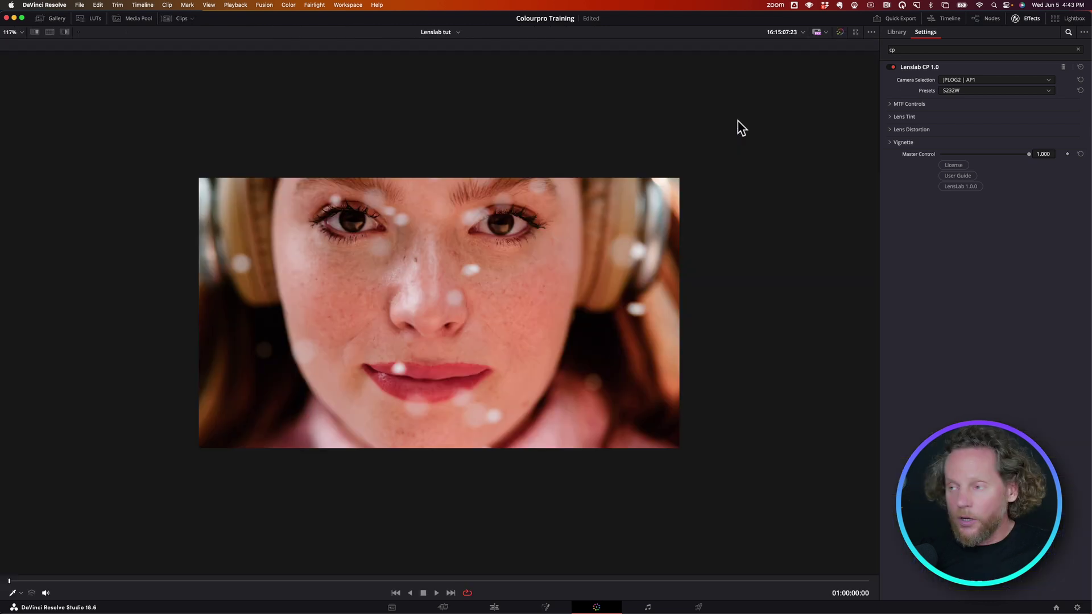
scroll(539, 314, "up", 3)
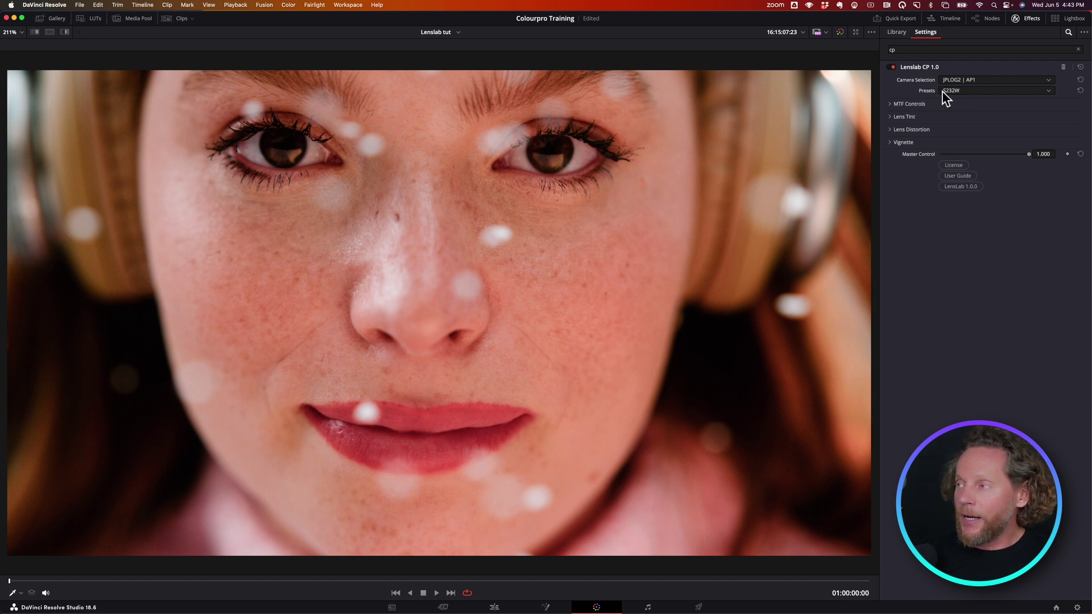
left_click(959, 90)
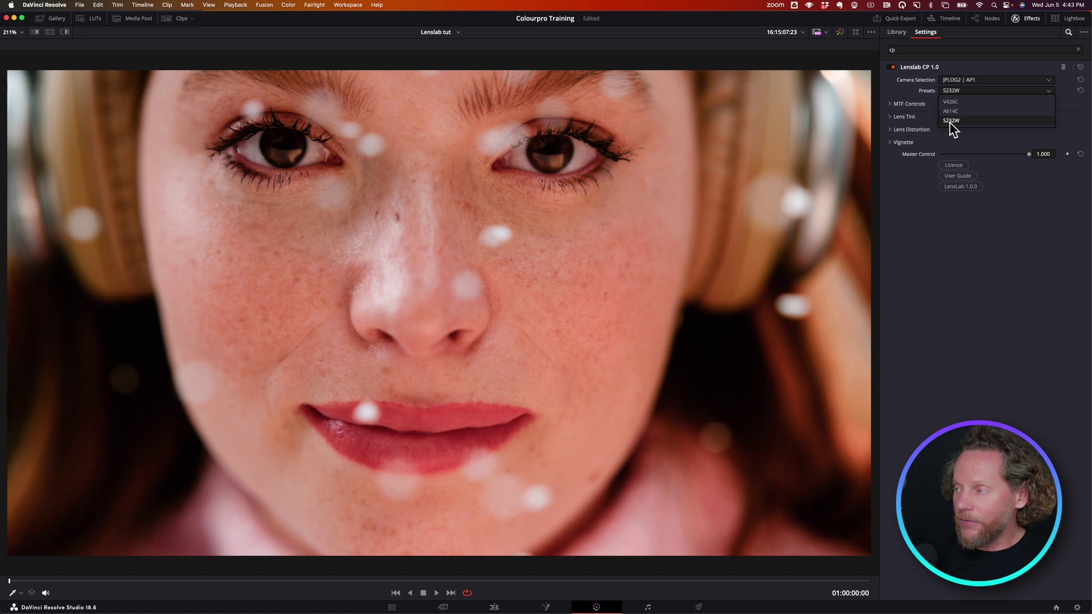
left_click(956, 91)
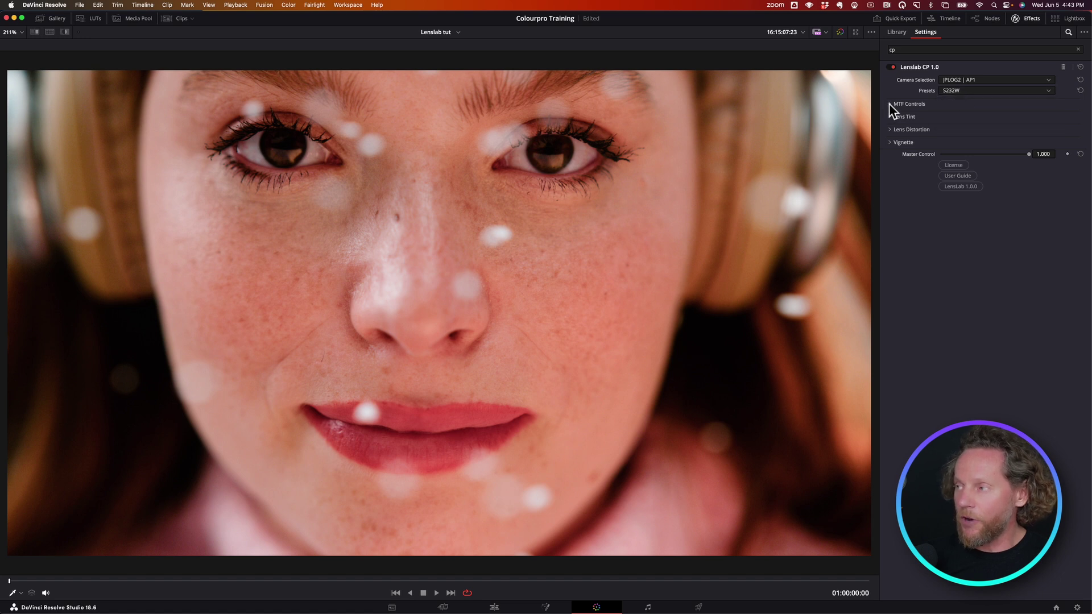
- Expand MTF Controls and lower the 120 lpm and 90 lpm values to soften fine detail
left_click(890, 104)
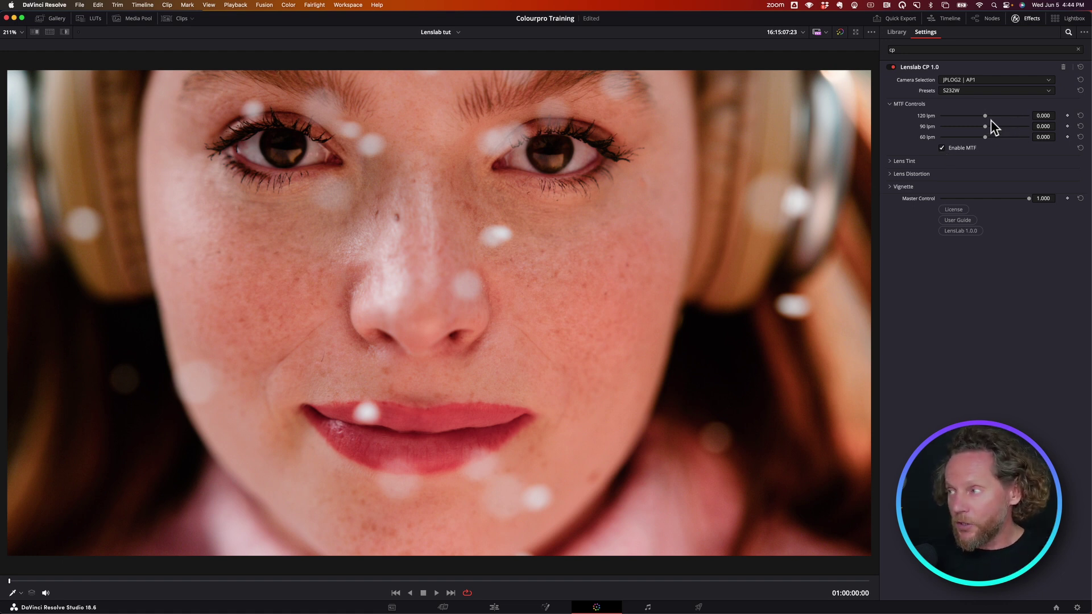
left_click_drag(985, 114, 936, 117)
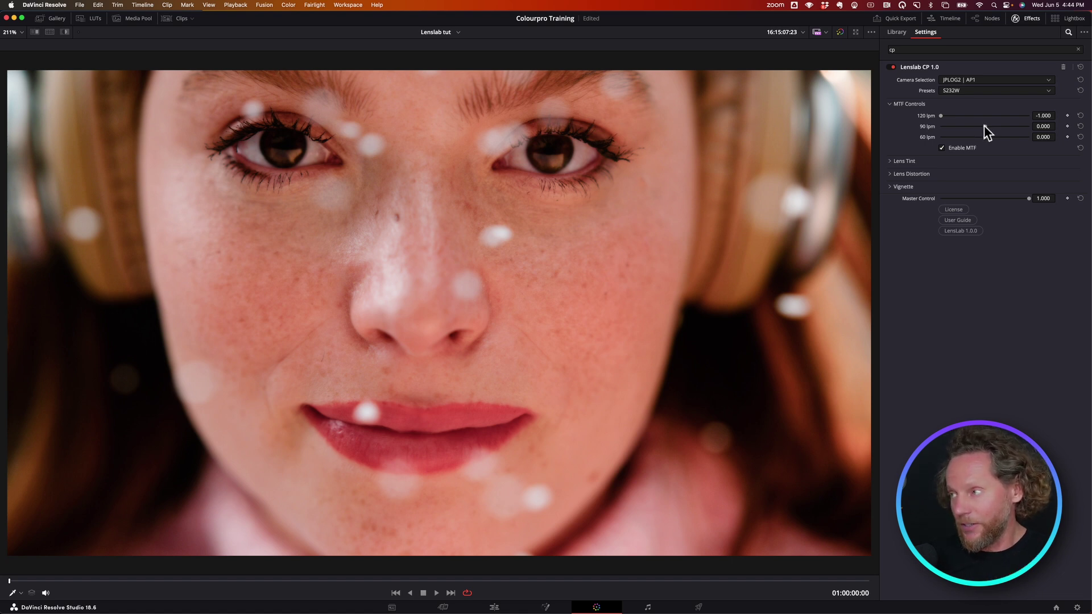
mouse_move(983, 125)
left_mouse_down()
mouse_move(957, 127)
mouse_move(982, 138)
mouse_move(966, 138)
left_mouse_up()
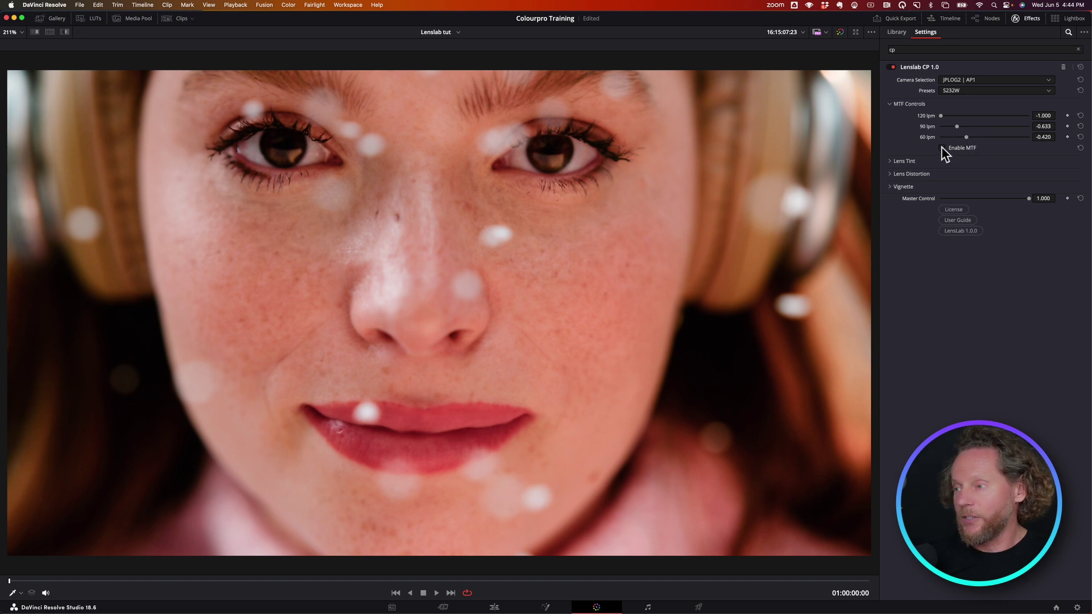
left_click(941, 148)
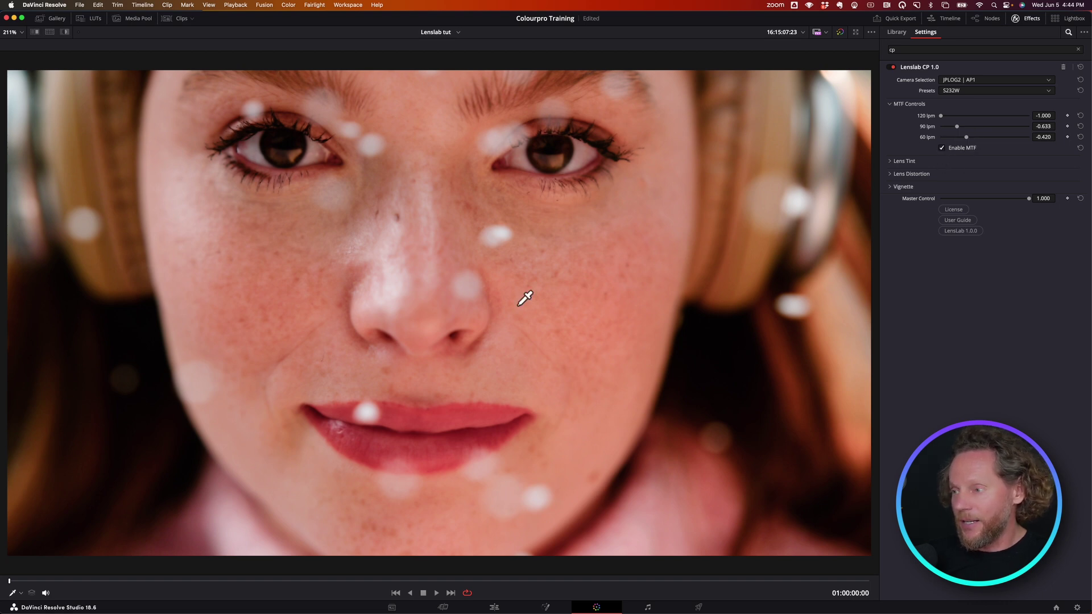
scroll(527, 297, "up", 2)
scroll(529, 296, "up", 2)
scroll(582, 259, "up", 2)
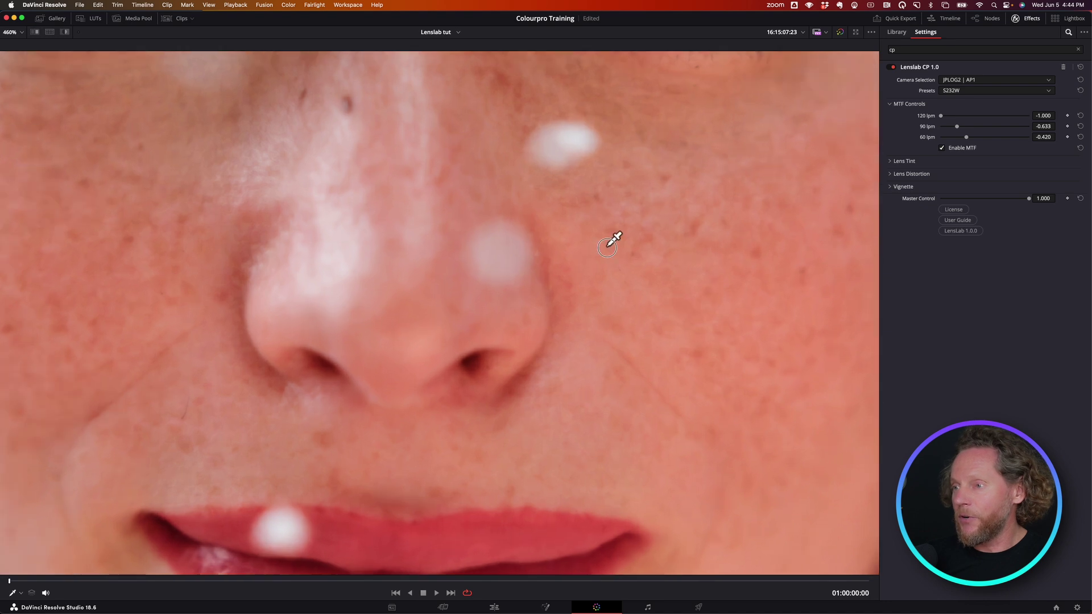
left_click_drag(614, 238, 554, 287)
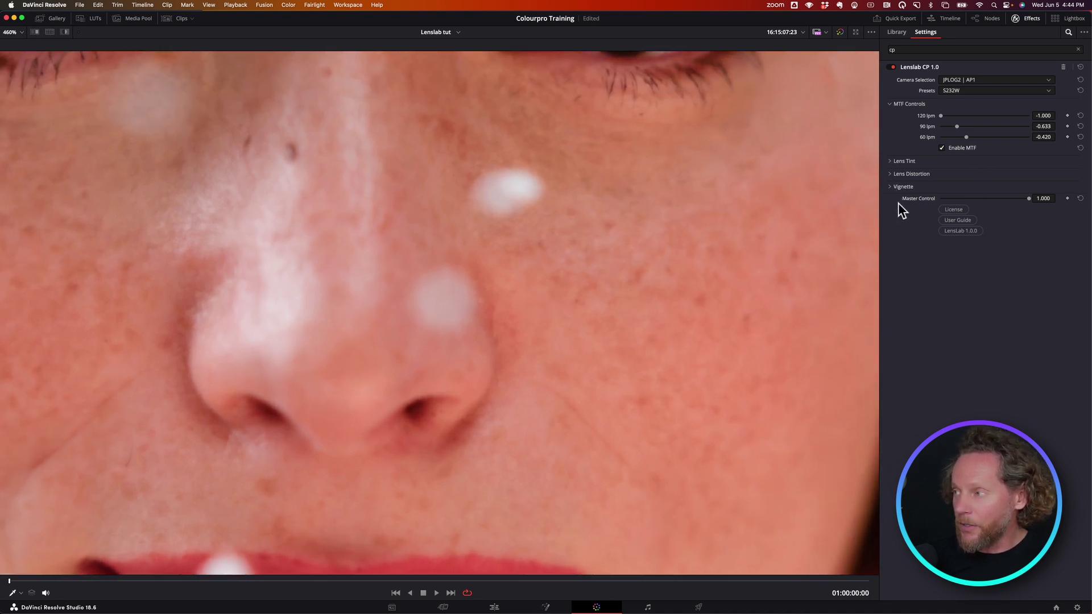
left_click(941, 149)
left_click(941, 148)
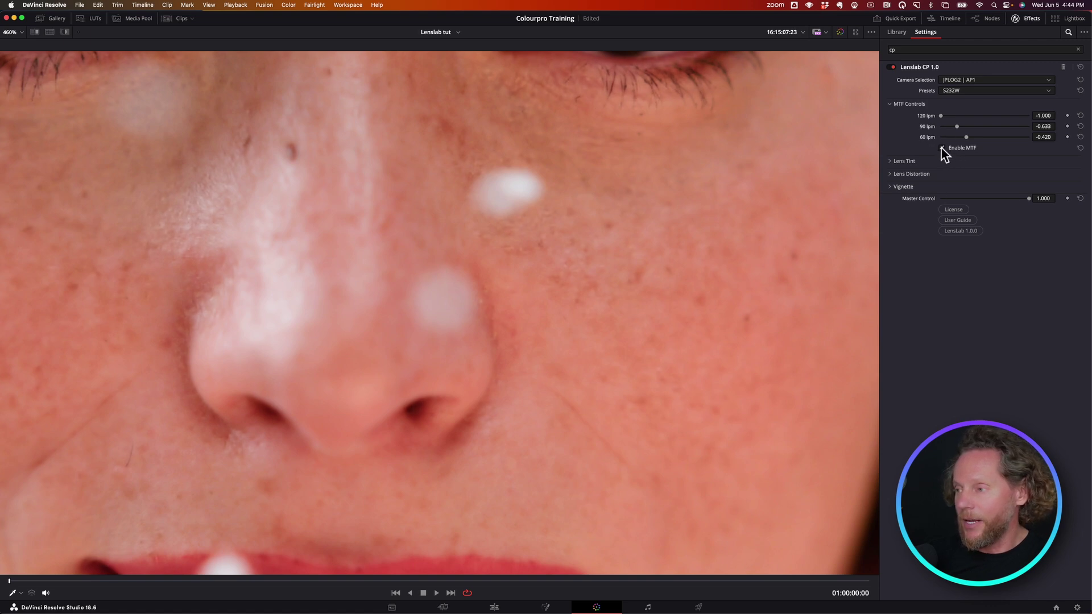
scroll(654, 275, "up", 2)
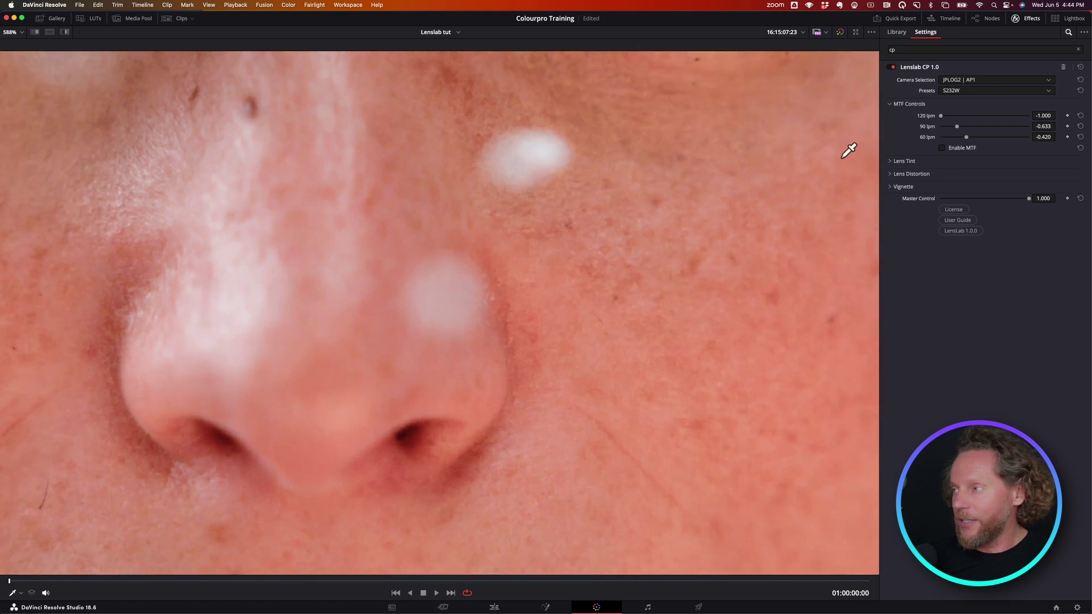
left_click(941, 149)
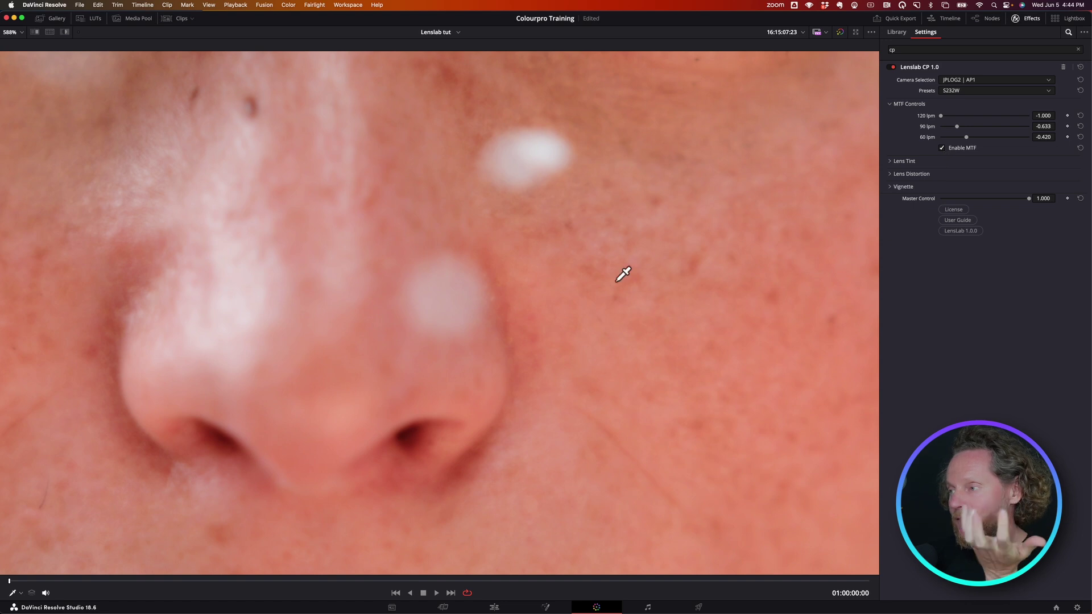
scroll(622, 274, "down", 5)
scroll(622, 274, "down", 4)
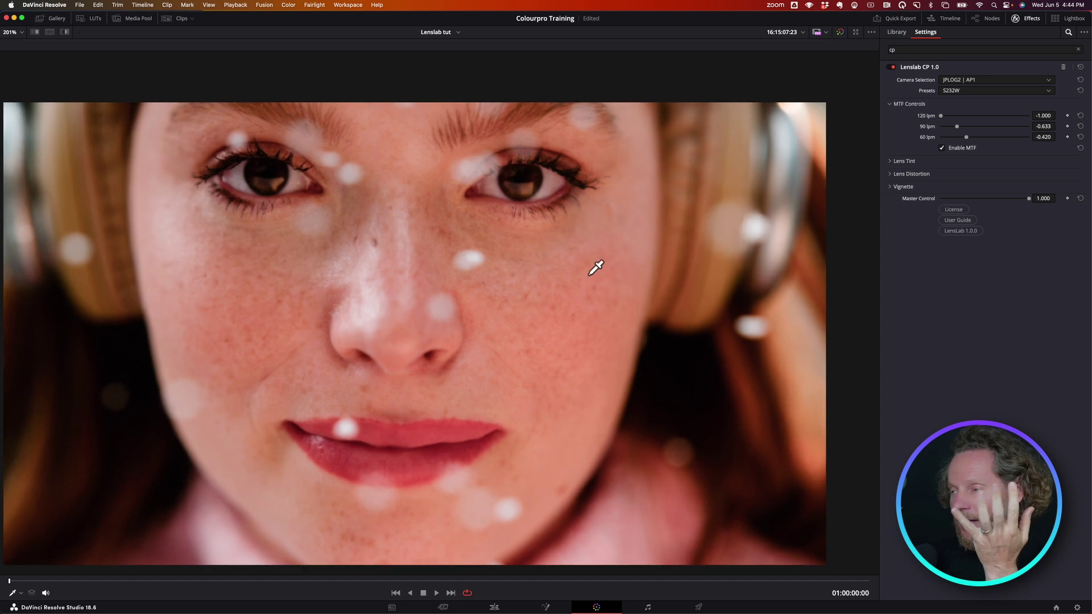
left_click_drag(595, 261, 623, 274)
scroll(622, 273, "up", 2)
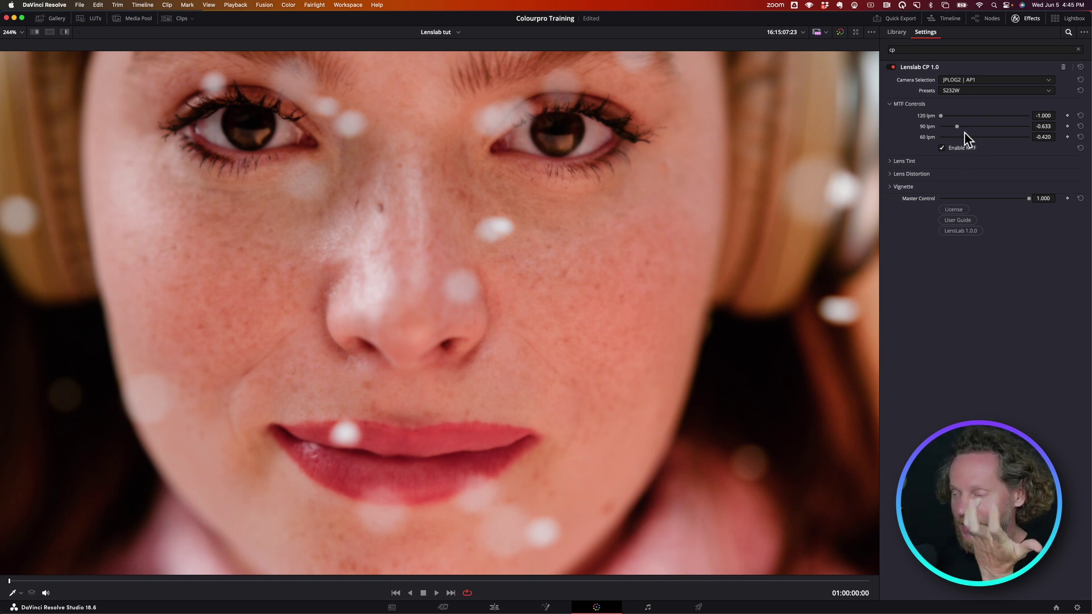
- Raise the 120 lpm value and compare the MTF effect off and on
left_click_drag(941, 116, 1012, 117)
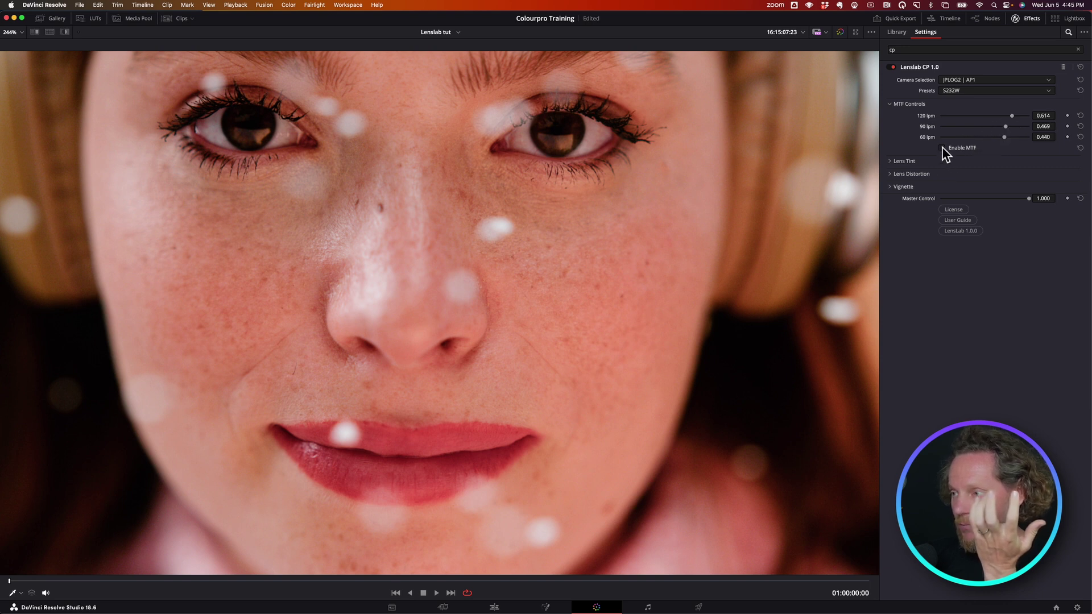
left_click(942, 148)
scroll(651, 297, "up", 4)
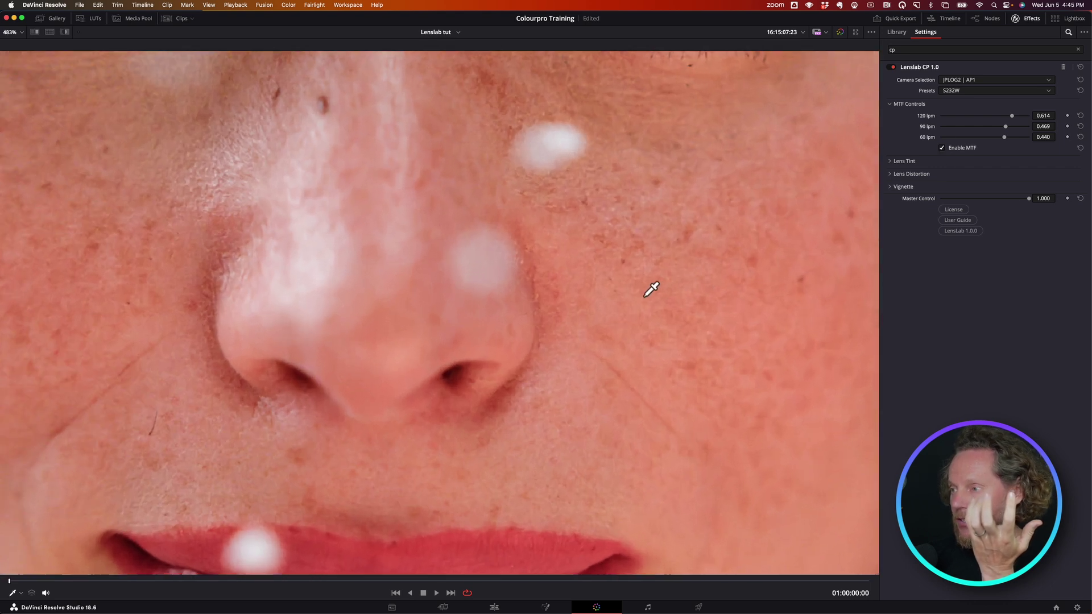
left_click(942, 148)
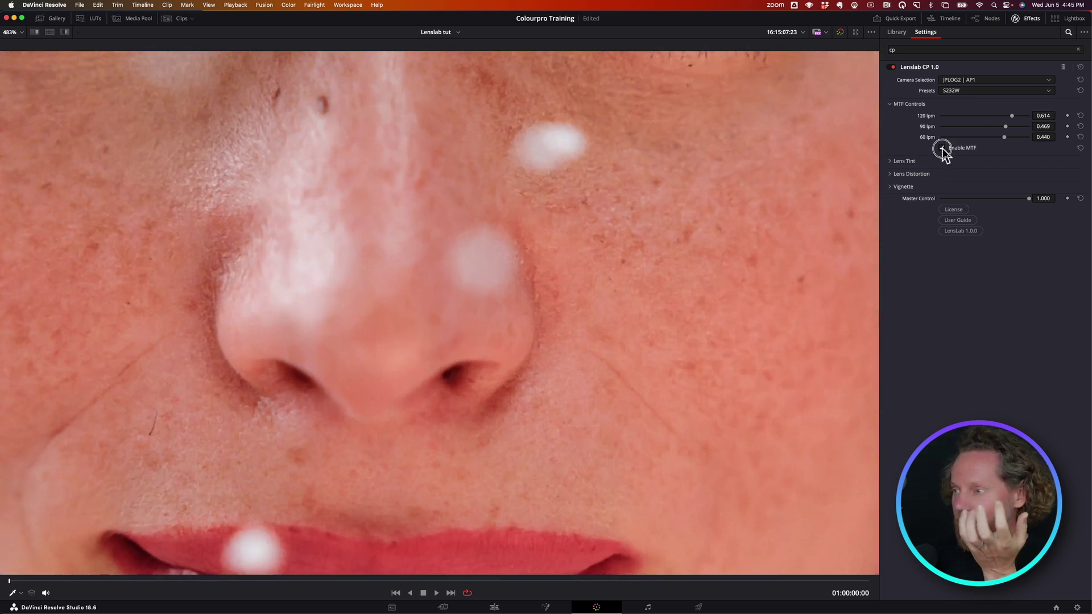
left_click(942, 148)
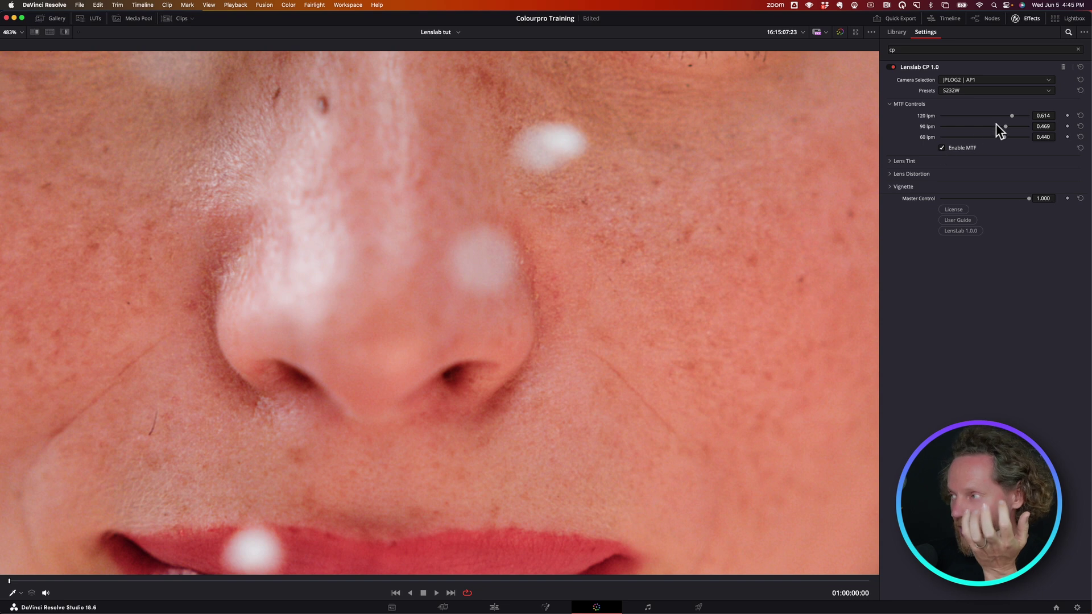
- Readjust MTF to -0.932, -0.681 and -0.517, then reveal the Lens Tint settings
left_click_drag(1011, 115, 1000, 137)
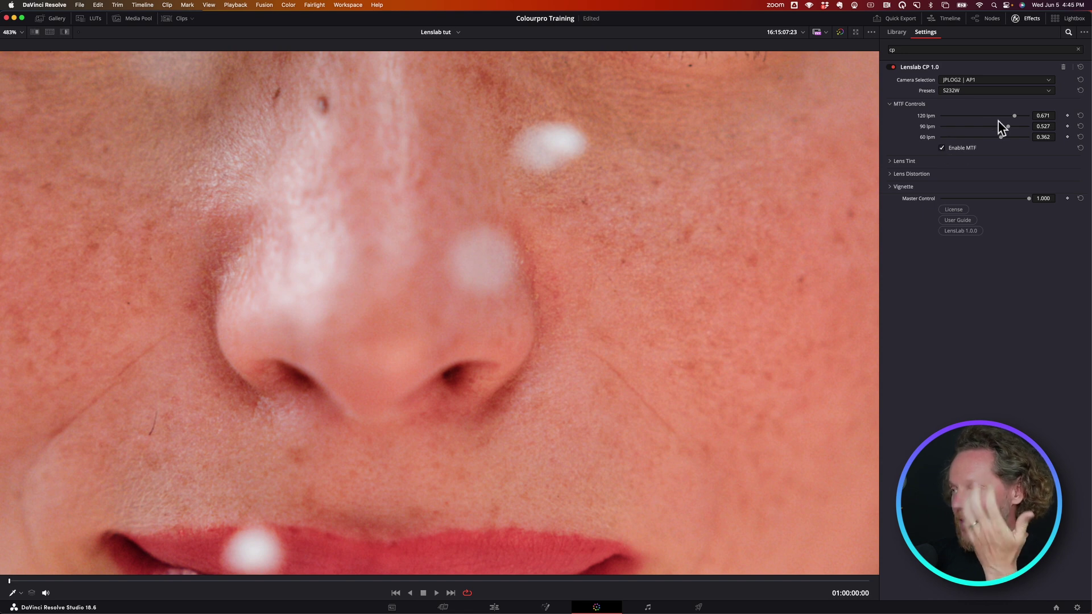
left_click_drag(997, 136, 935, 115)
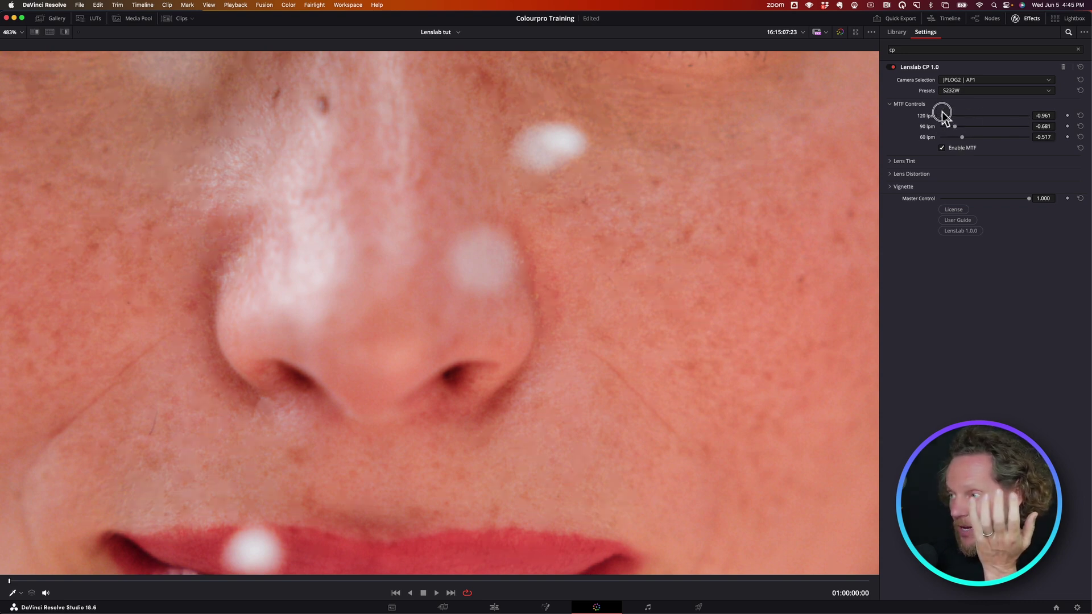
left_click_drag(941, 115, 942, 136)
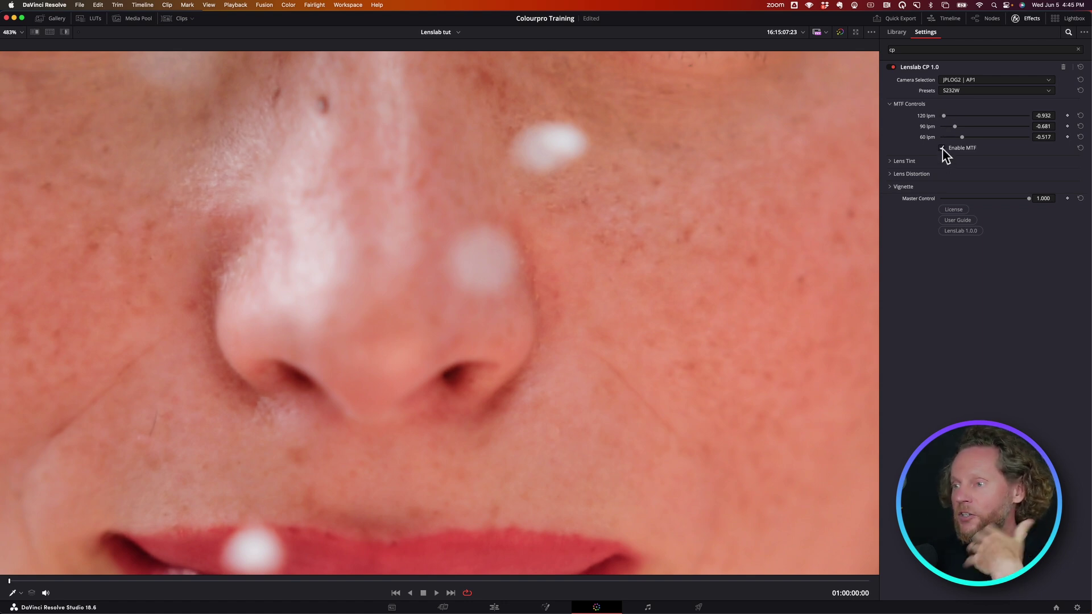
scroll(651, 259, "down", 5)
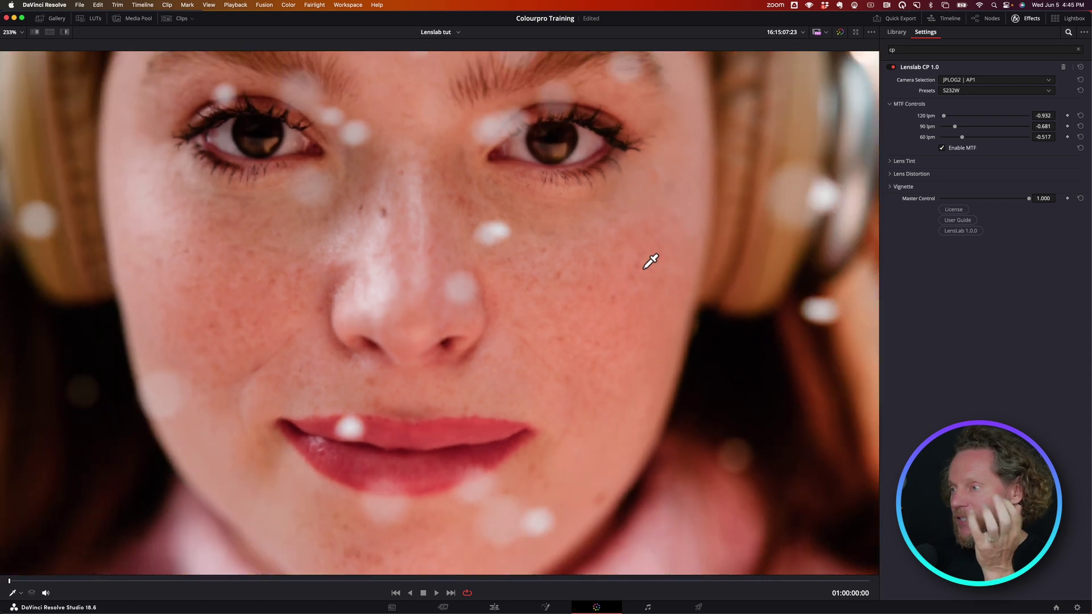
scroll(651, 260, "down", 2)
scroll(651, 261, "up", 2)
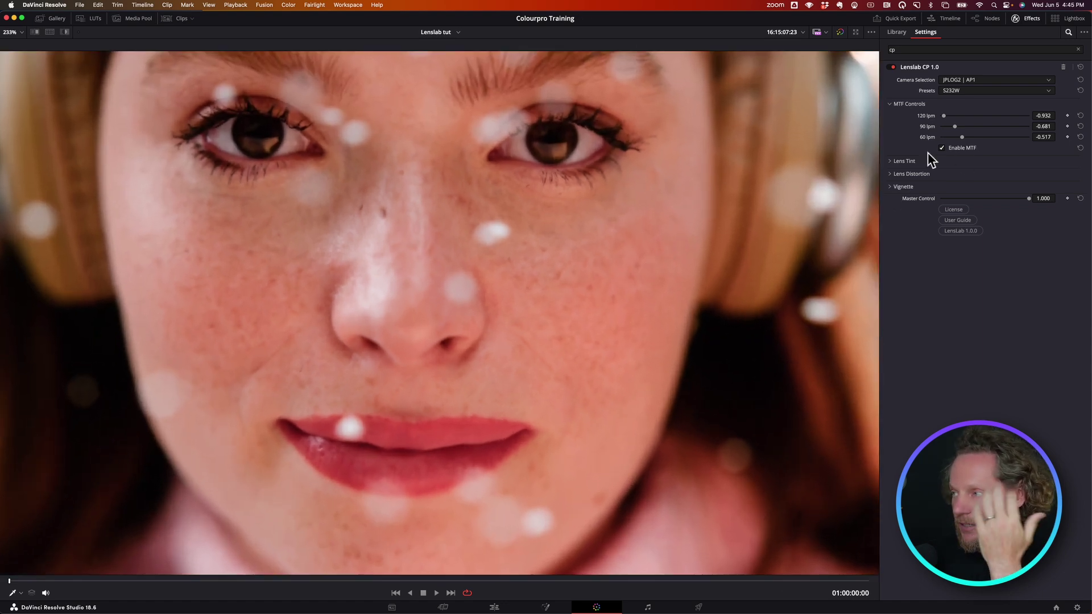
left_click(889, 161)
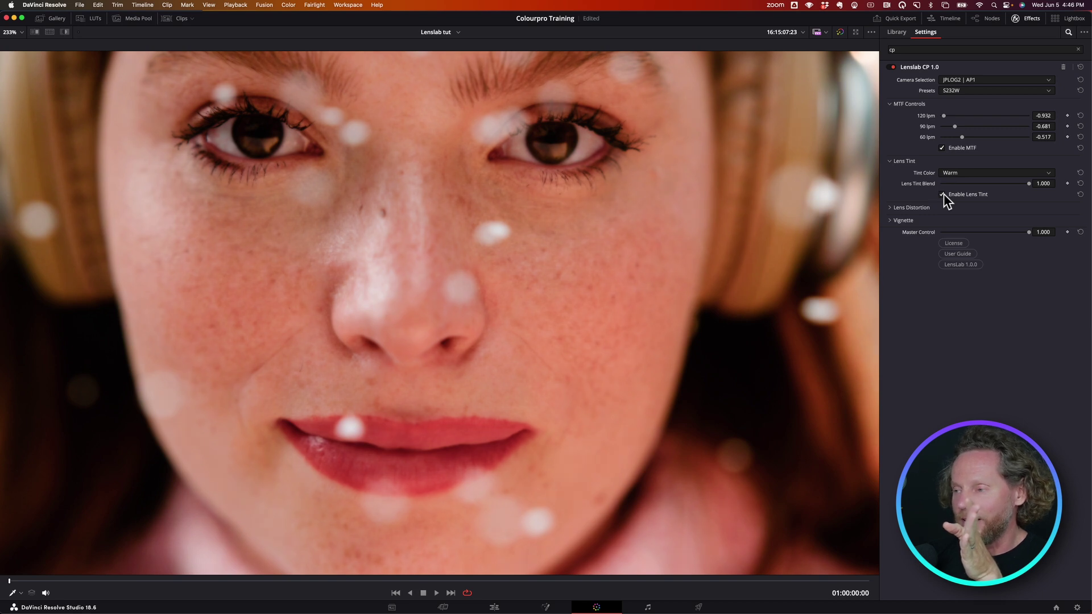
- Try Cyan and Magenta lens tints, then enable a Green tint with blend 0.864
left_click(963, 171)
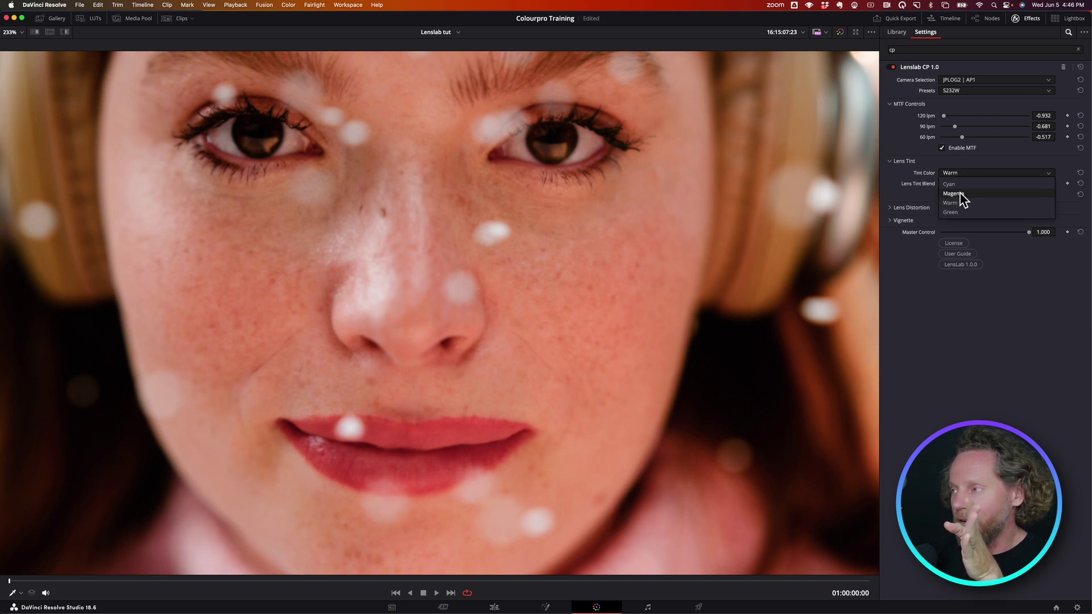
left_click(961, 188)
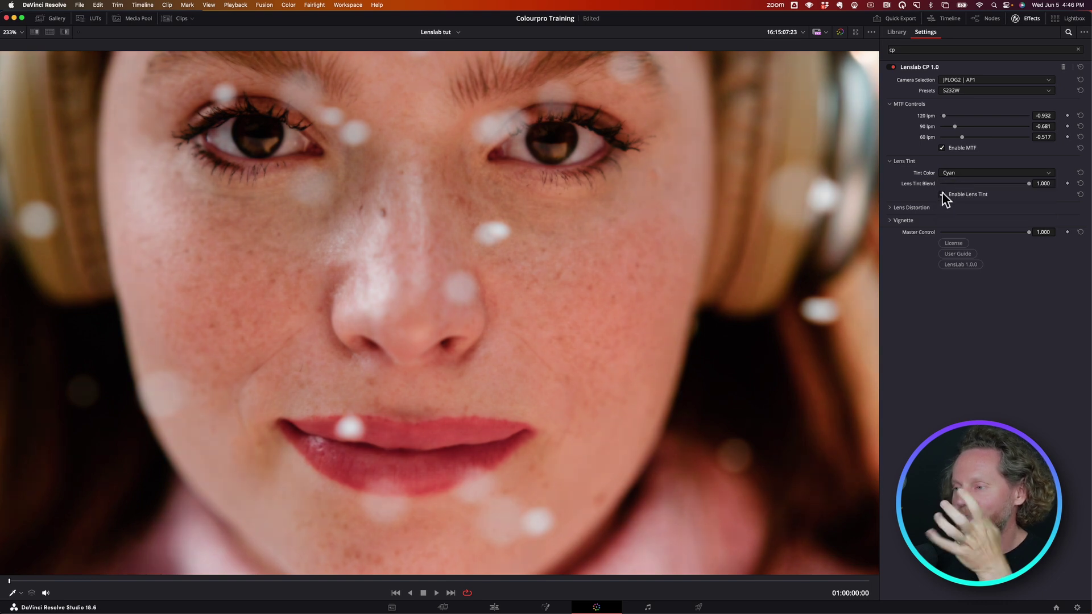
left_click(951, 180)
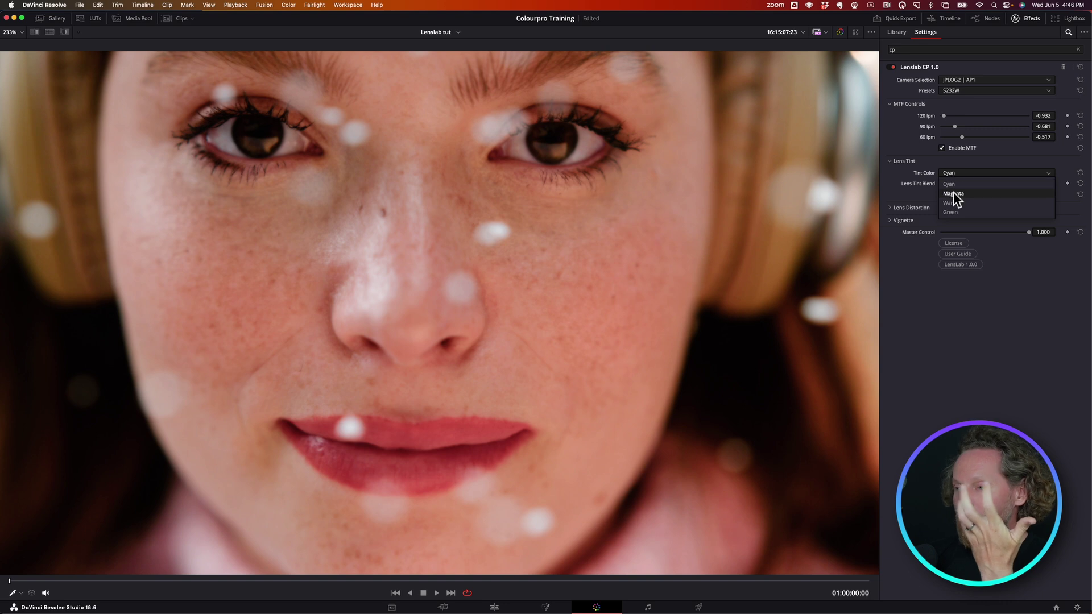
left_click(957, 197)
left_click(954, 175)
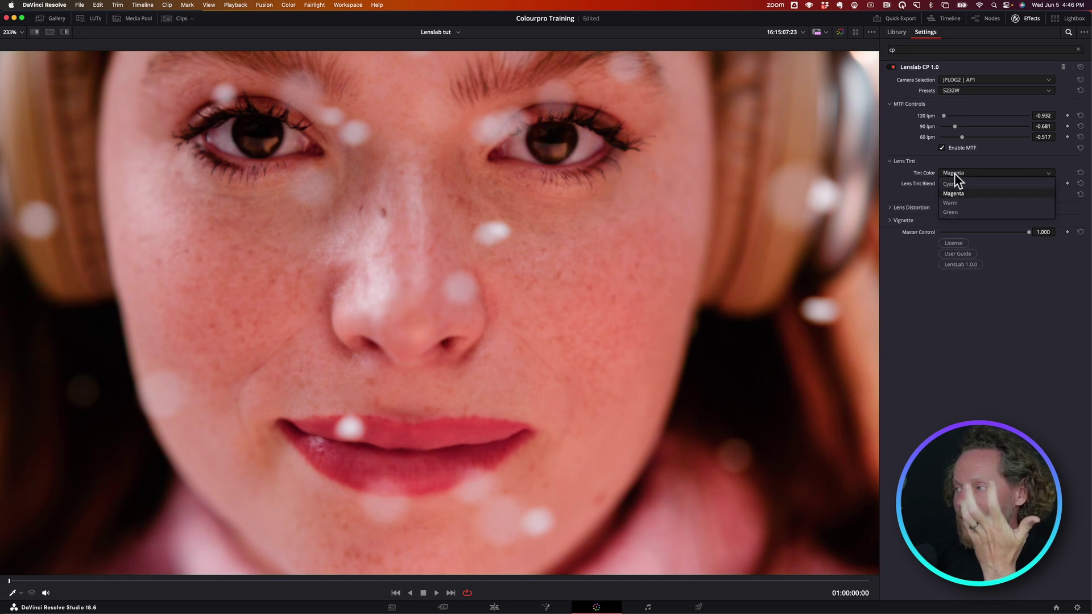
left_click(954, 212)
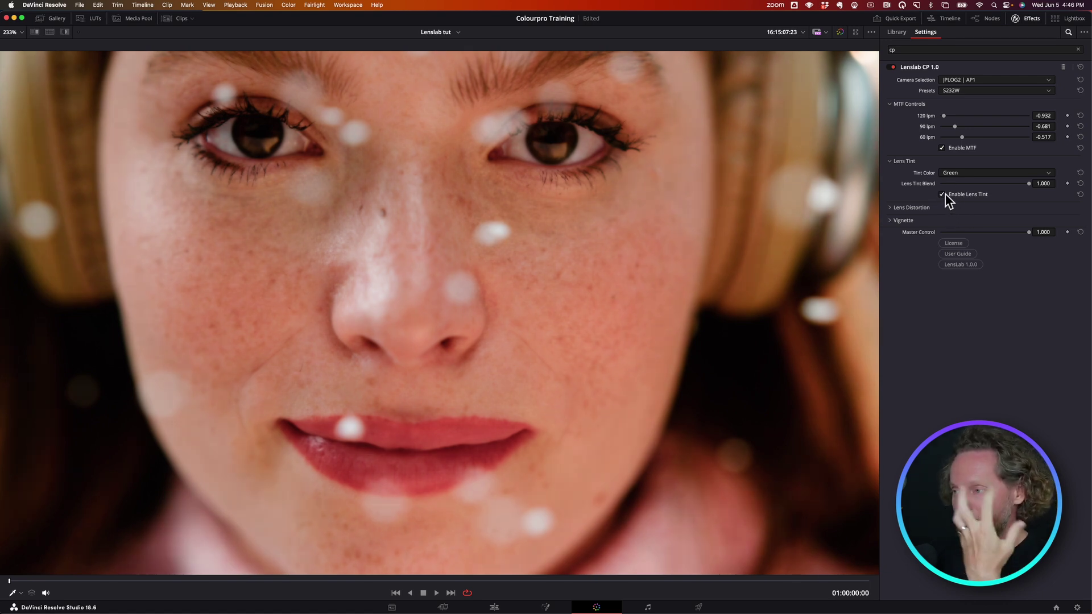
left_click(944, 195)
left_click_drag(1029, 184, 1018, 187)
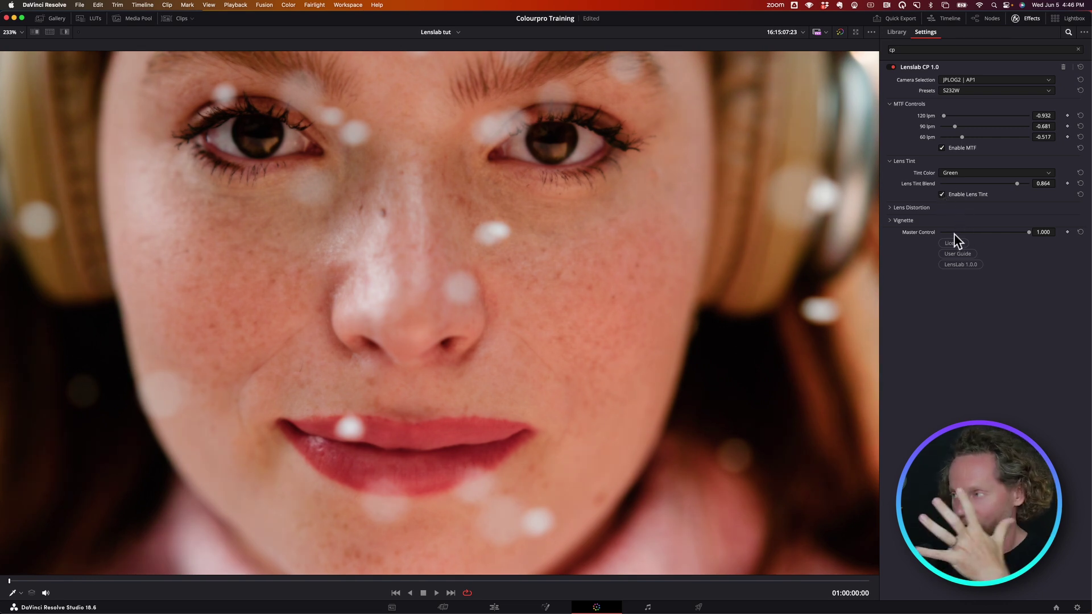
- Expand Lens Distortion and try Spherical, Anamorphic and Vintage lenses, ending on Spherical
left_click(891, 207)
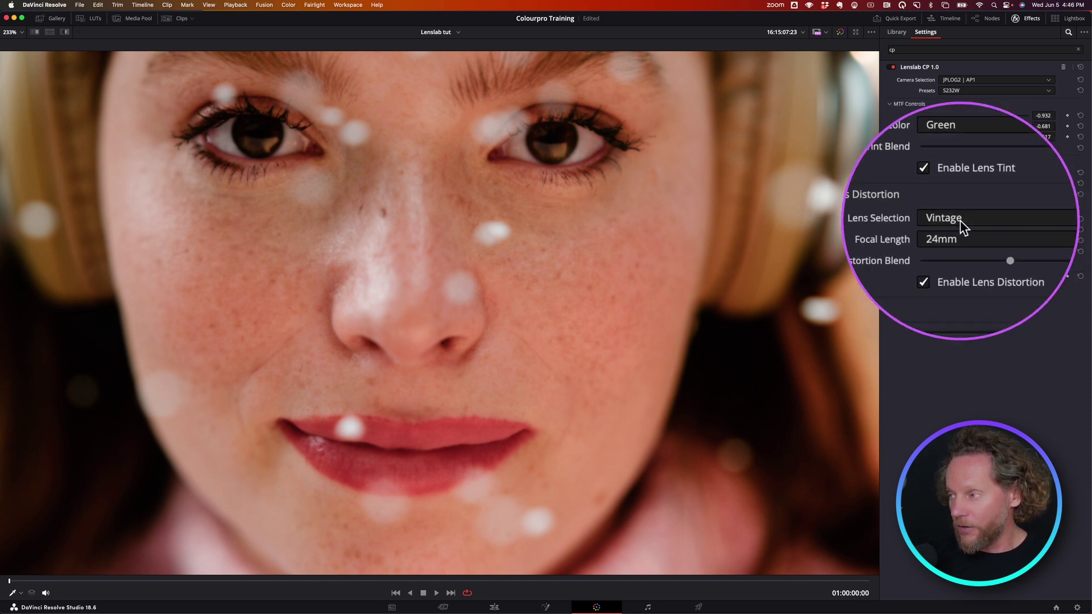
left_click(960, 222)
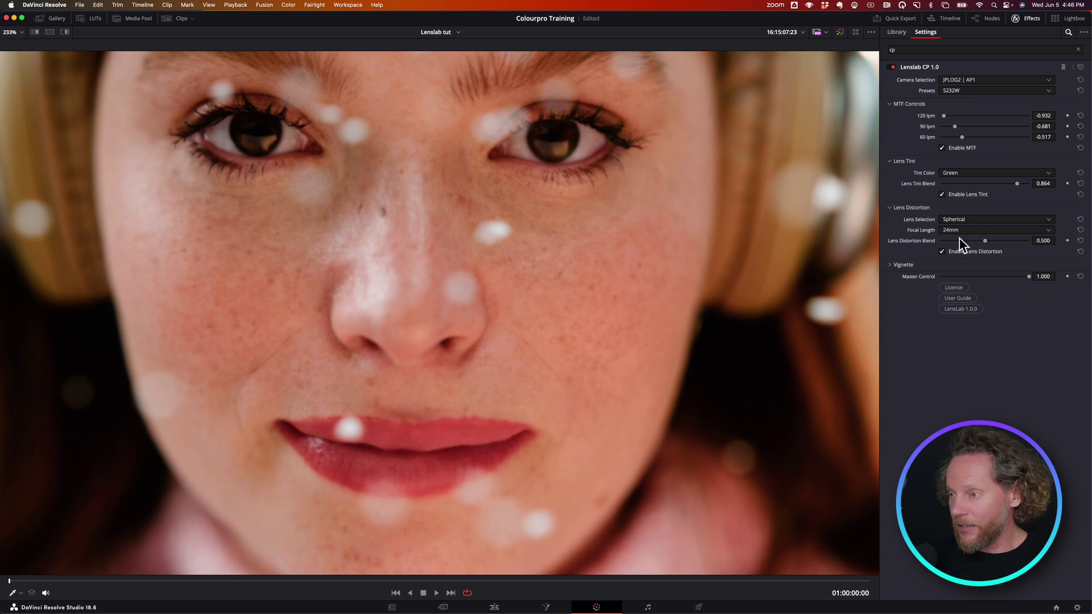
left_click(959, 240)
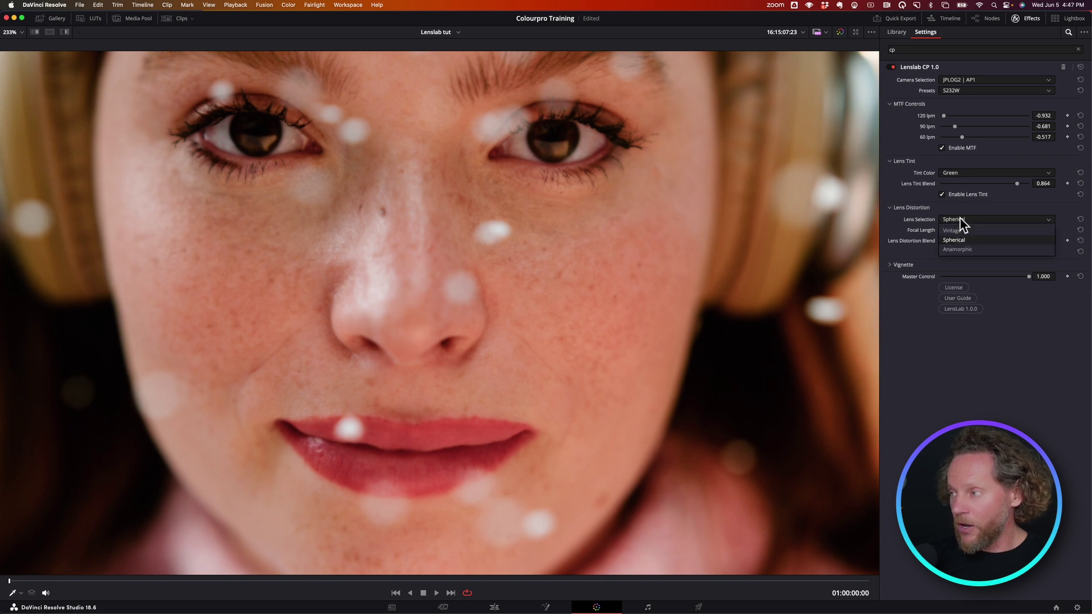
left_click(960, 249)
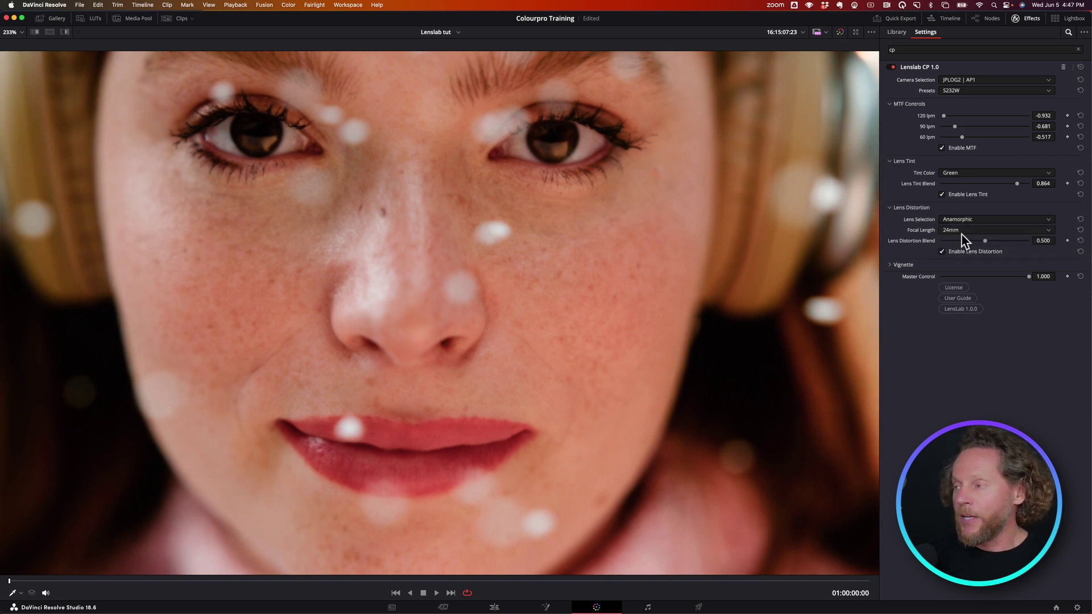
left_click(961, 220)
left_click(961, 227)
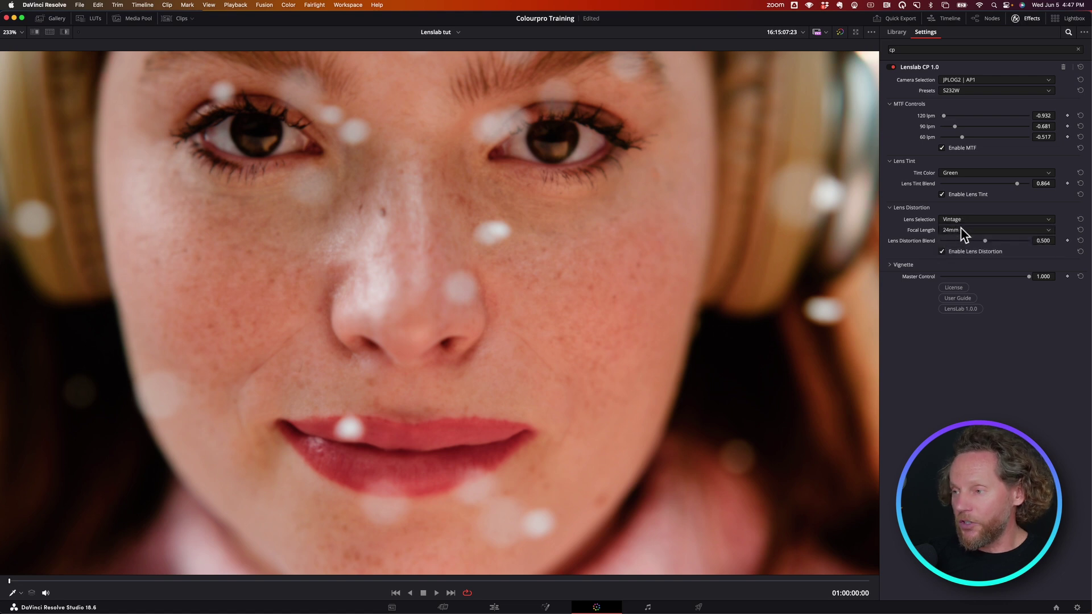
left_click(961, 221)
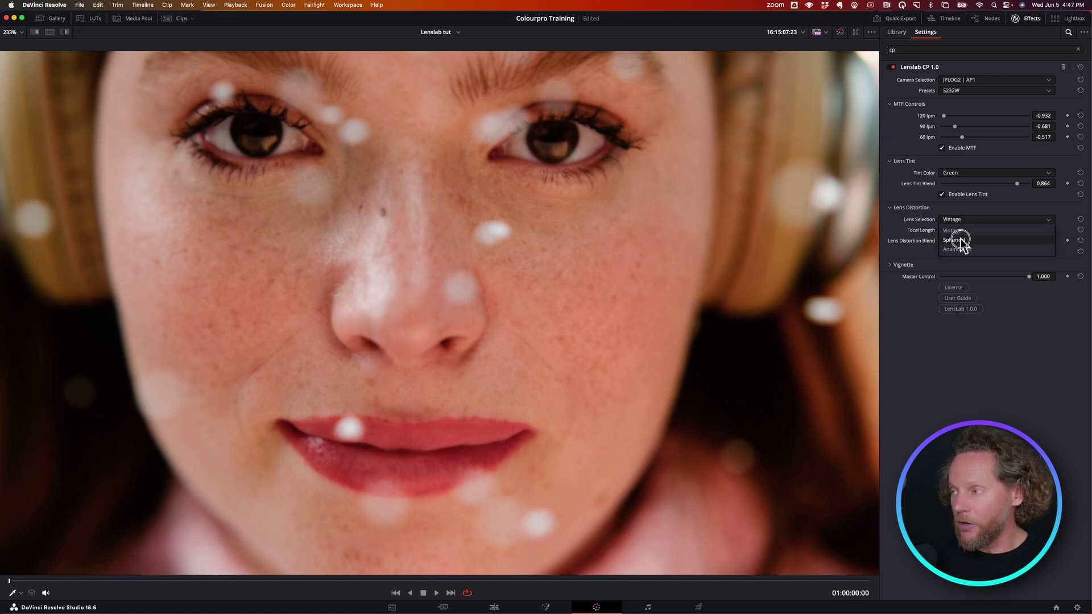
left_click(961, 240)
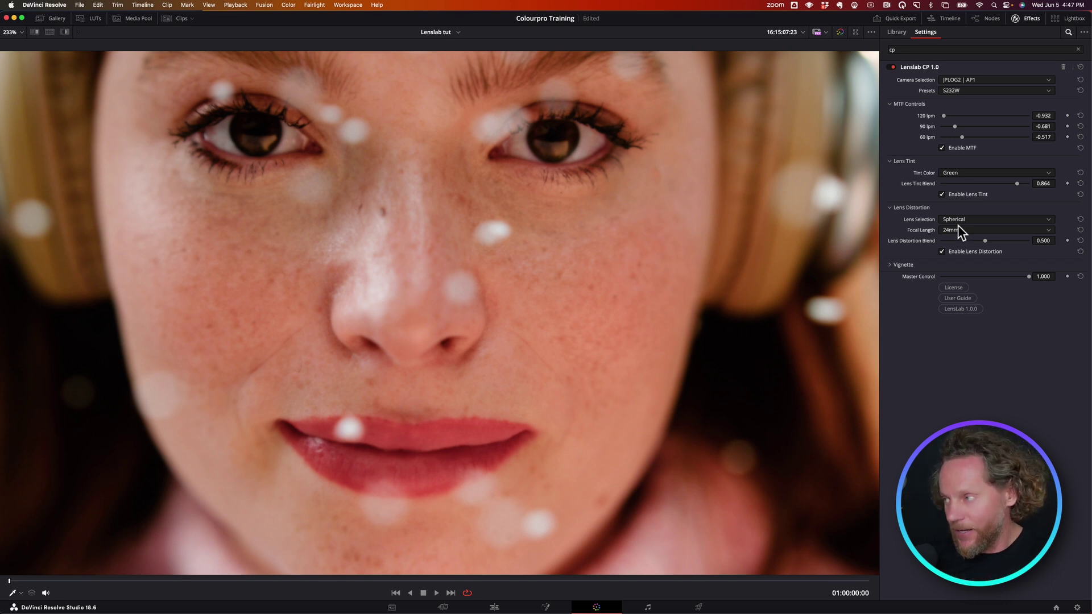
- Switch distortion to Anamorphic and compare 35mm, 77mm and 24mm focal lengths
left_click(955, 219)
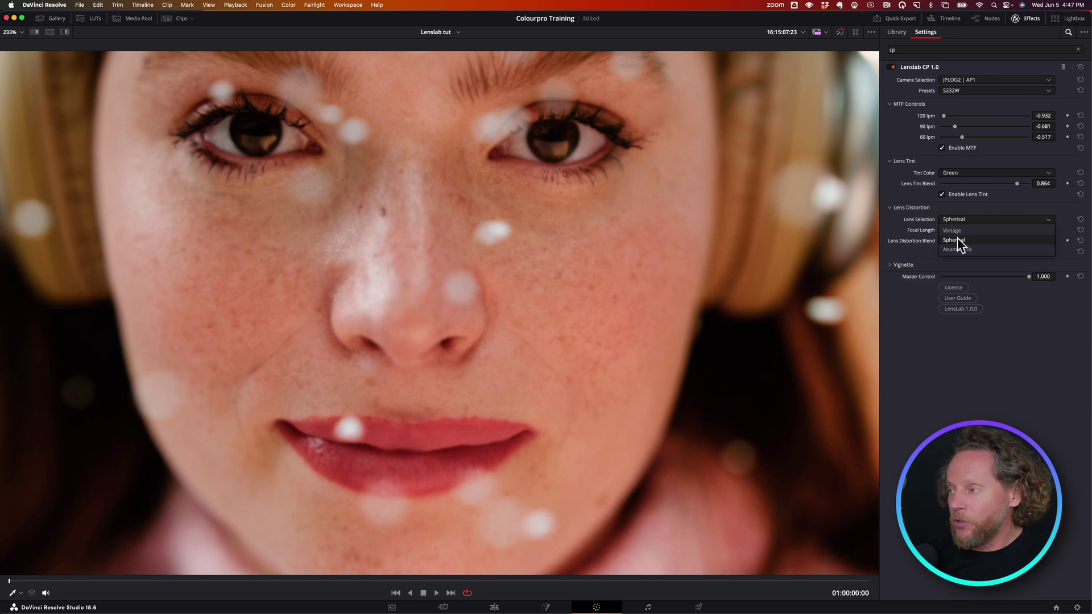
left_click(958, 249)
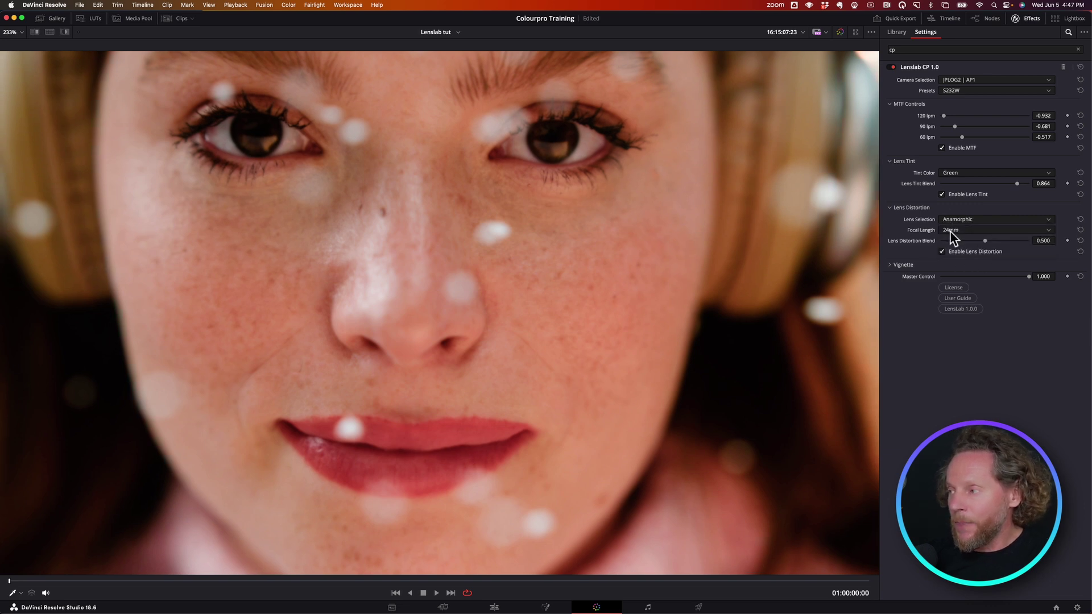
left_click(957, 230)
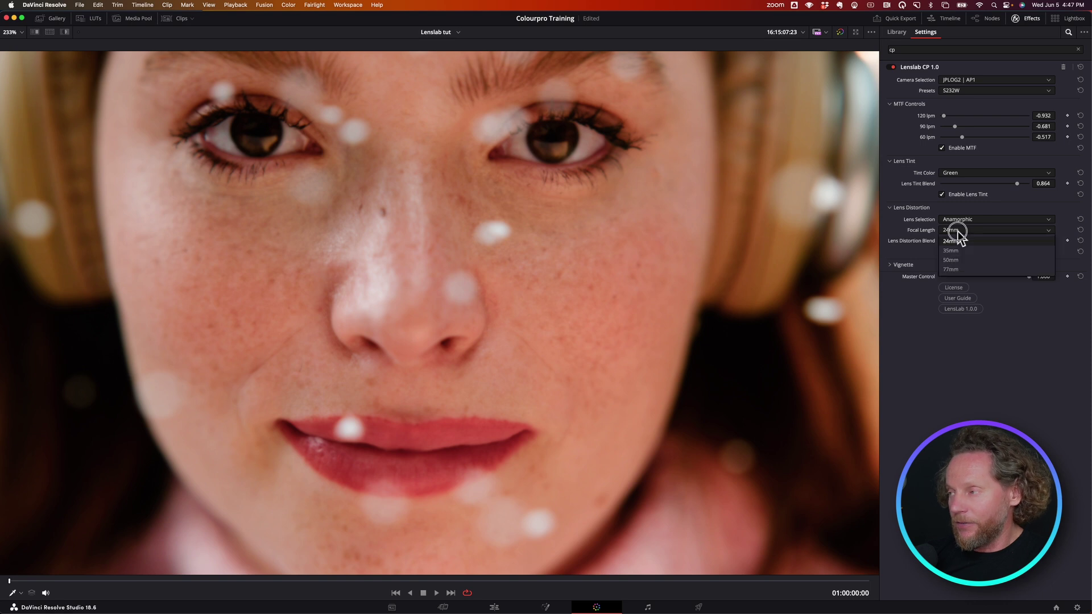
left_click(951, 250)
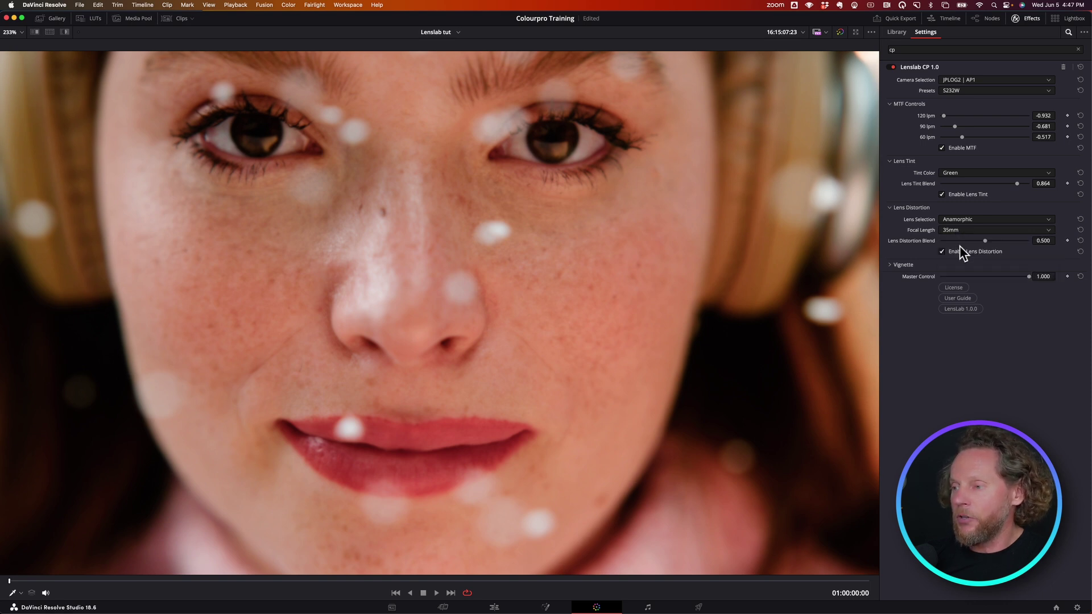
left_click(954, 229)
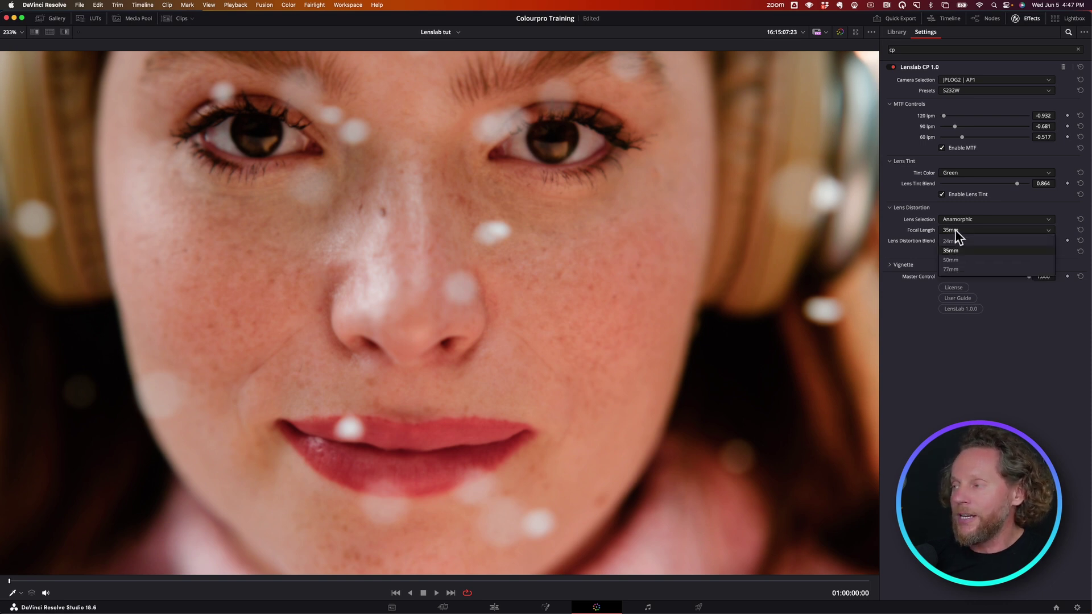
left_click(960, 268)
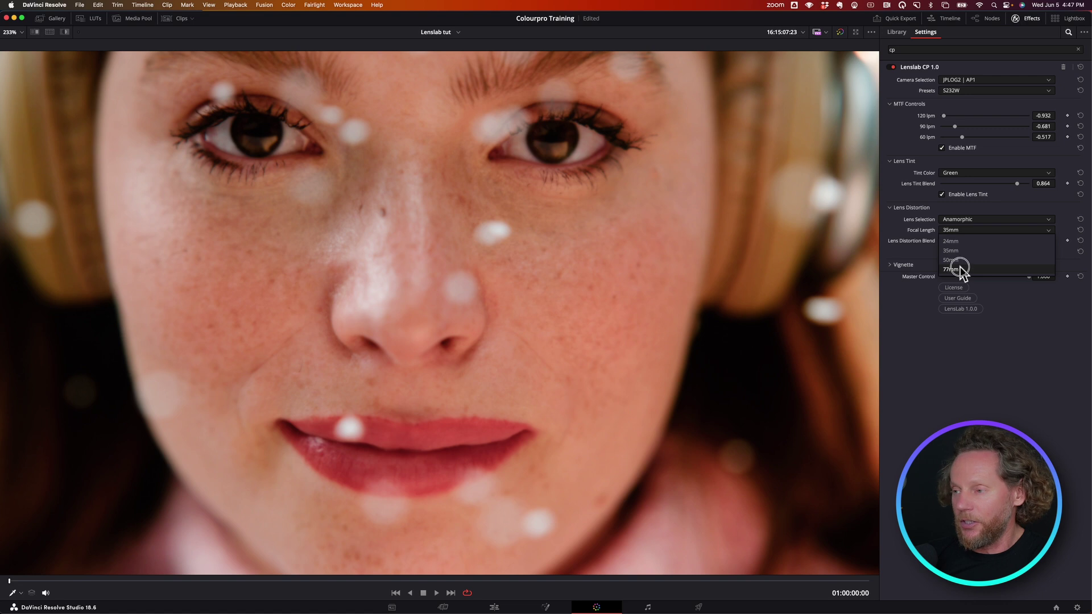
left_click(957, 230)
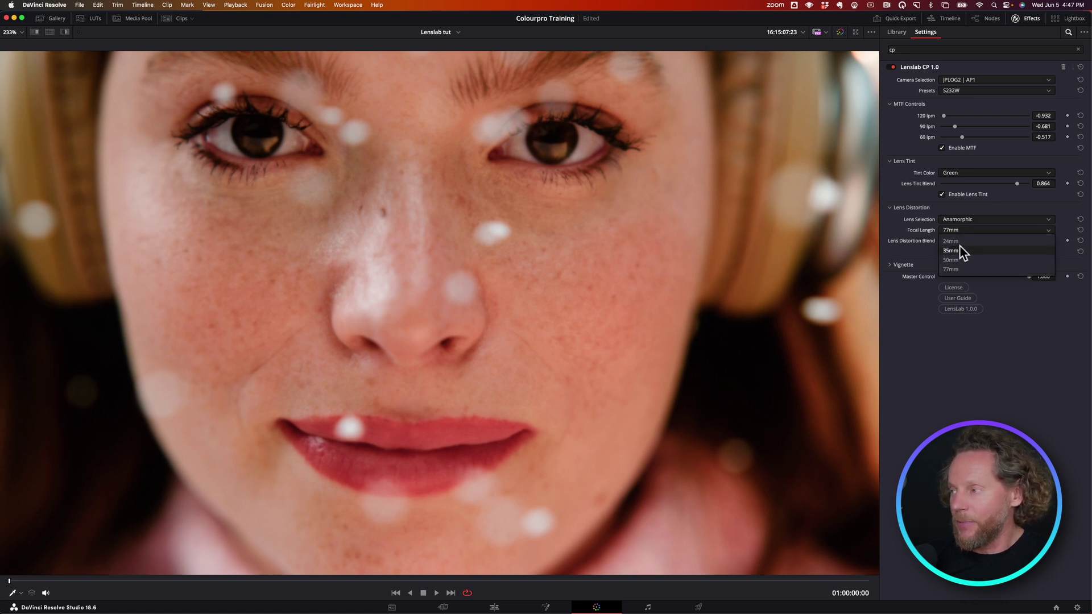
left_click(956, 240)
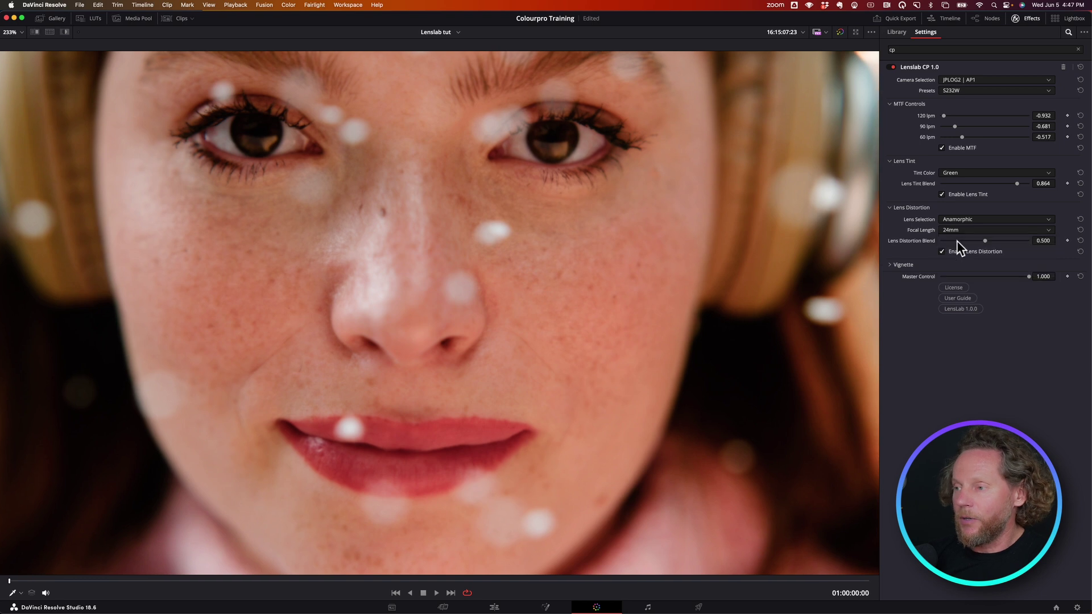
left_click(960, 229)
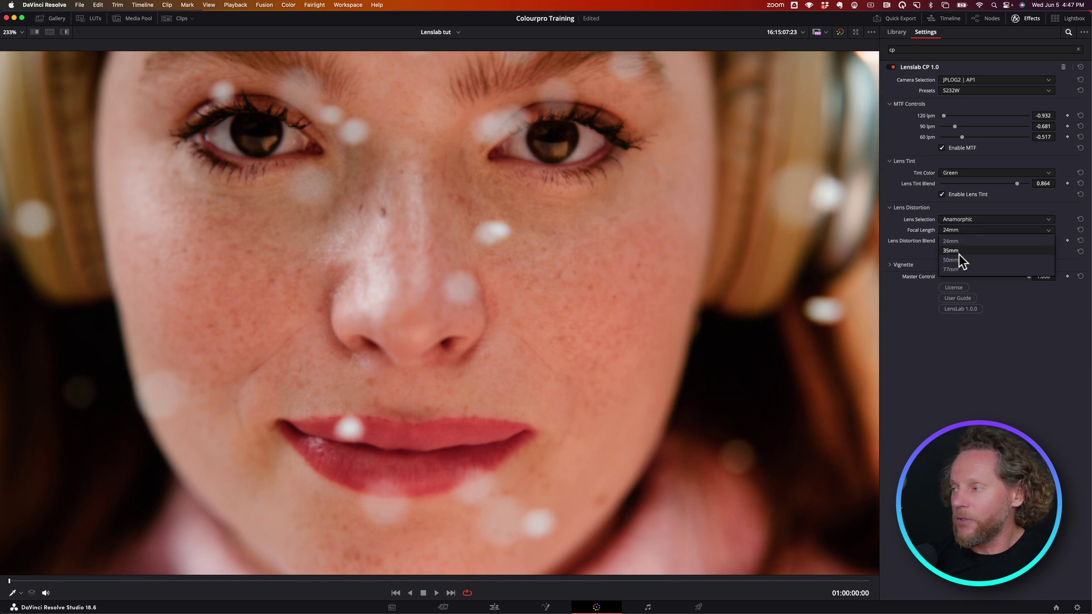
left_click(959, 241)
left_click(958, 230)
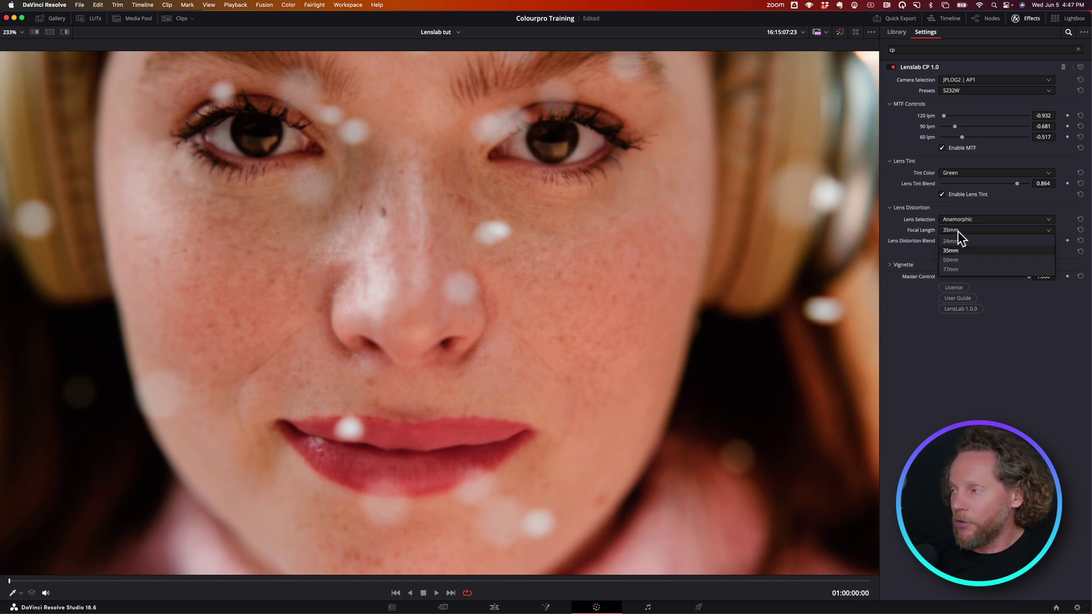
left_click(958, 243)
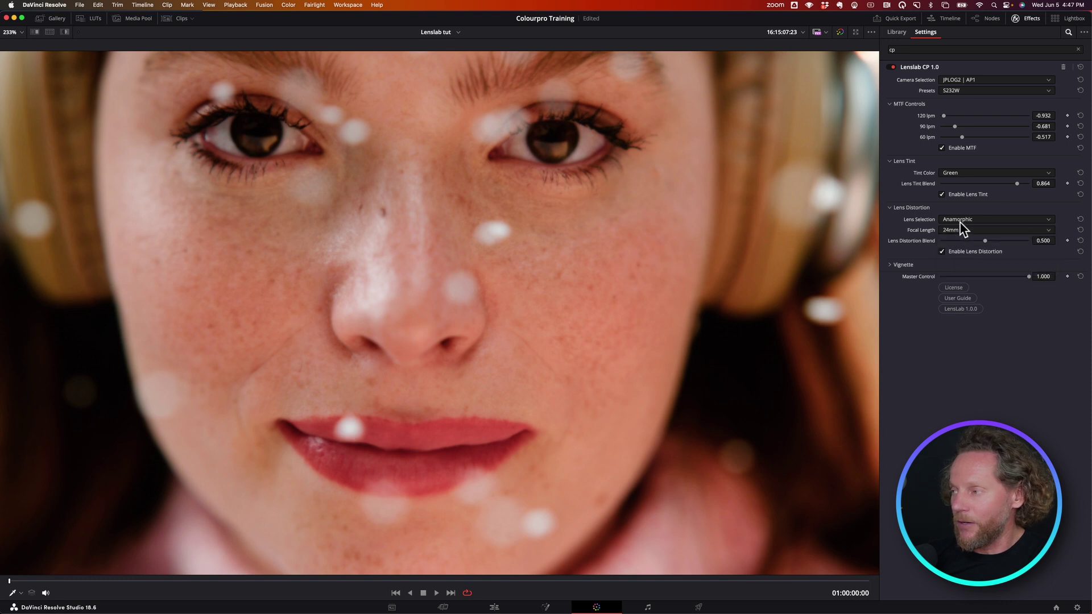
- Settle on Anamorphic at 35mm with distortion blend 0.367, and expand the Vignette section
left_click(961, 219)
left_click(952, 248)
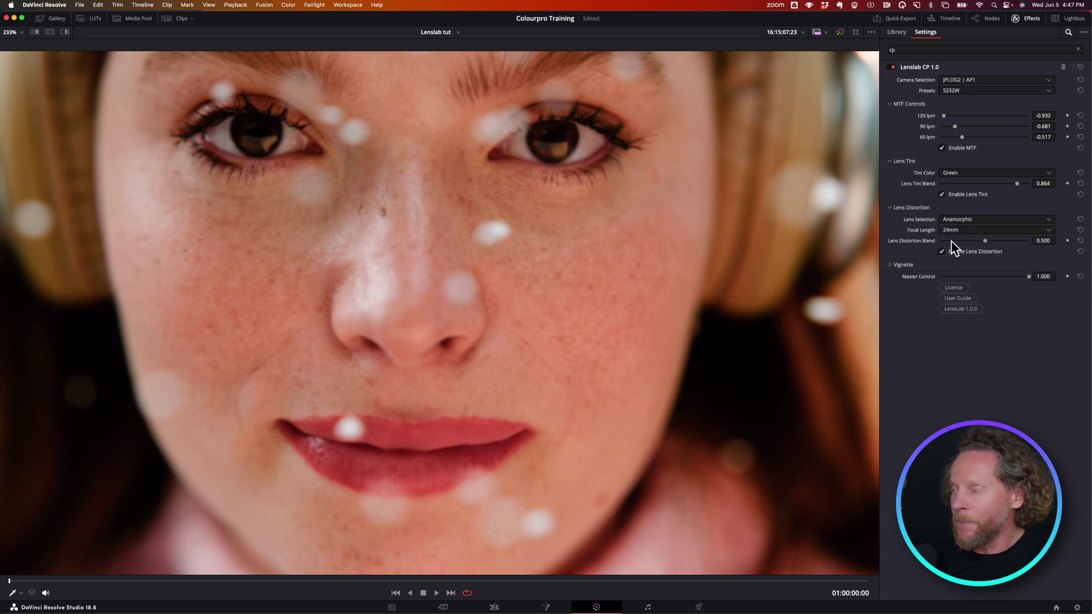
left_click(958, 230)
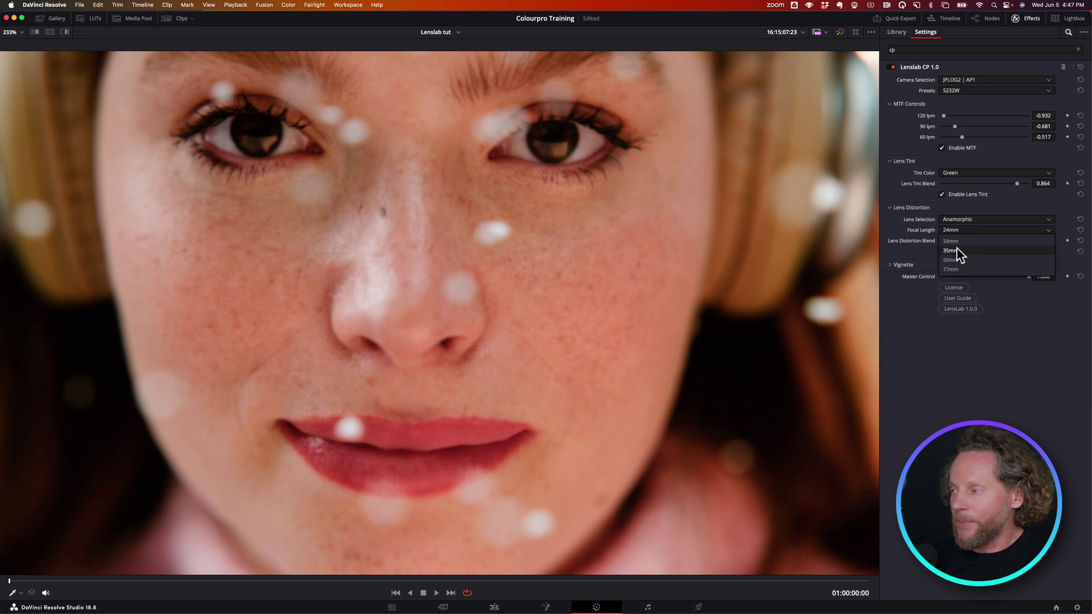
left_click(957, 250)
left_click_drag(987, 239, 973, 265)
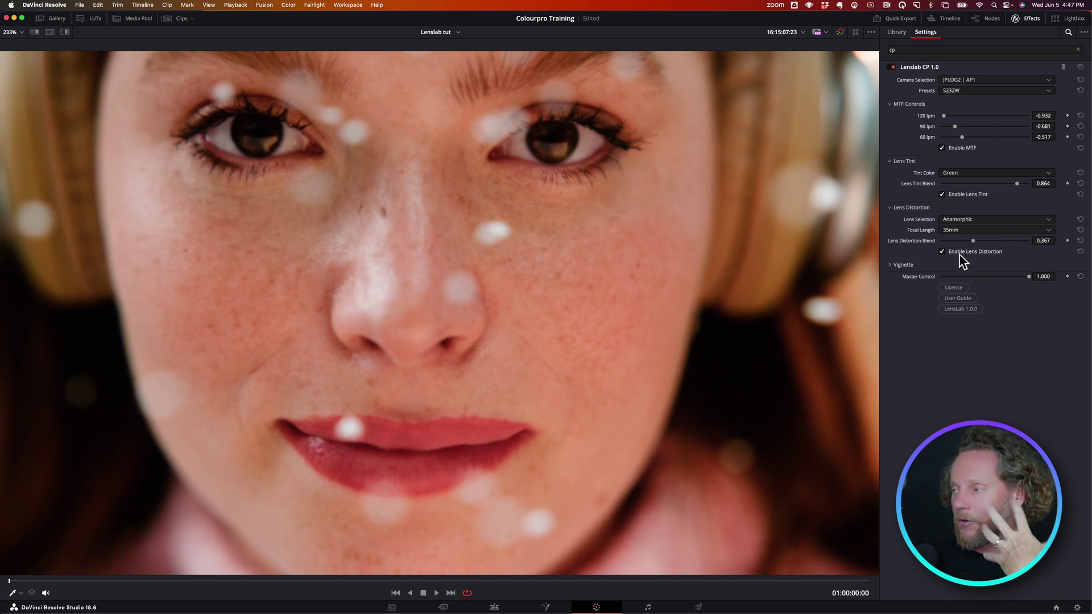
left_click(890, 264)
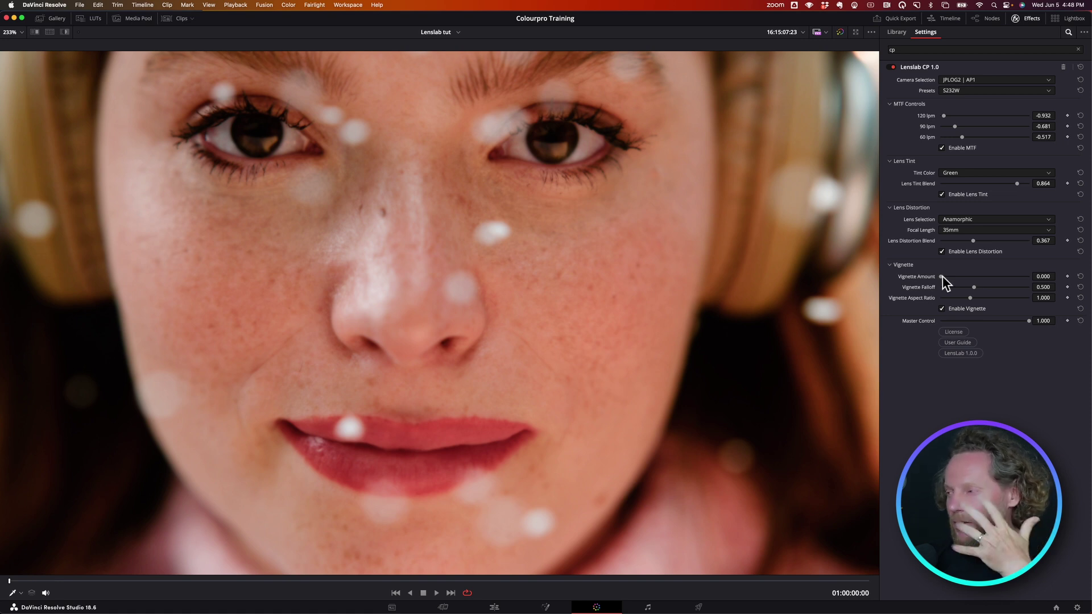
- Raise the vignette amount to 0.617, compare it off and on, and leave it enabled
left_click_drag(942, 279, 1001, 289)
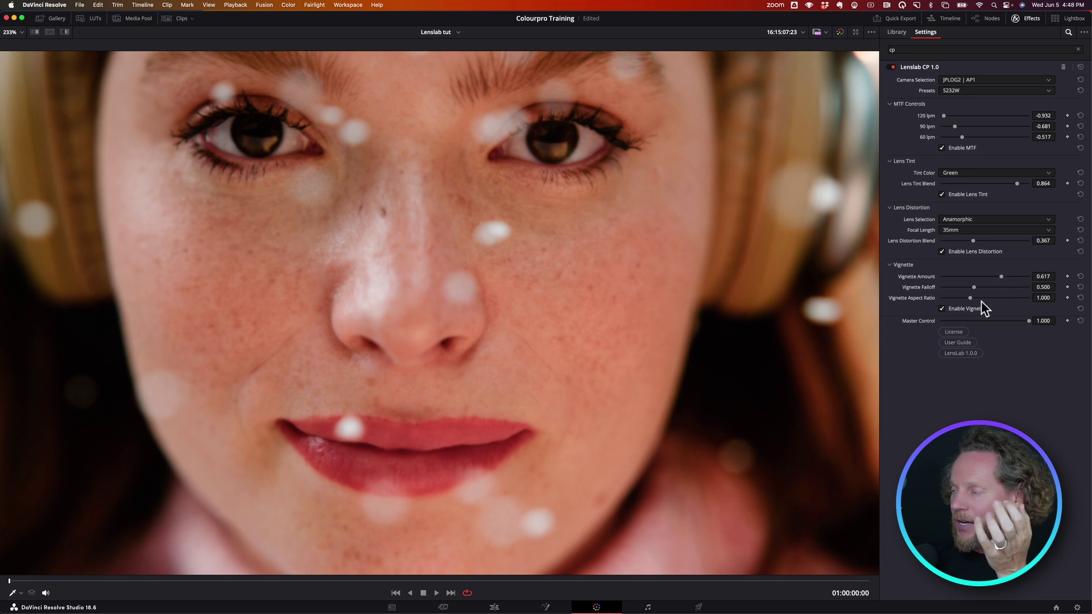
left_click(940, 309)
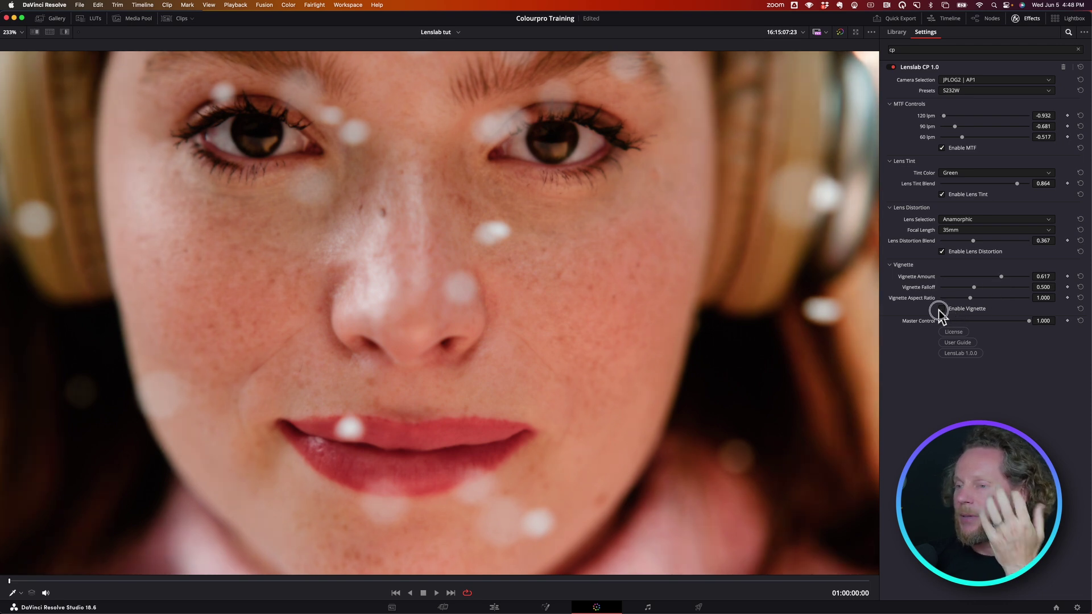
left_click(942, 308)
left_click(941, 309)
left_click(941, 309)
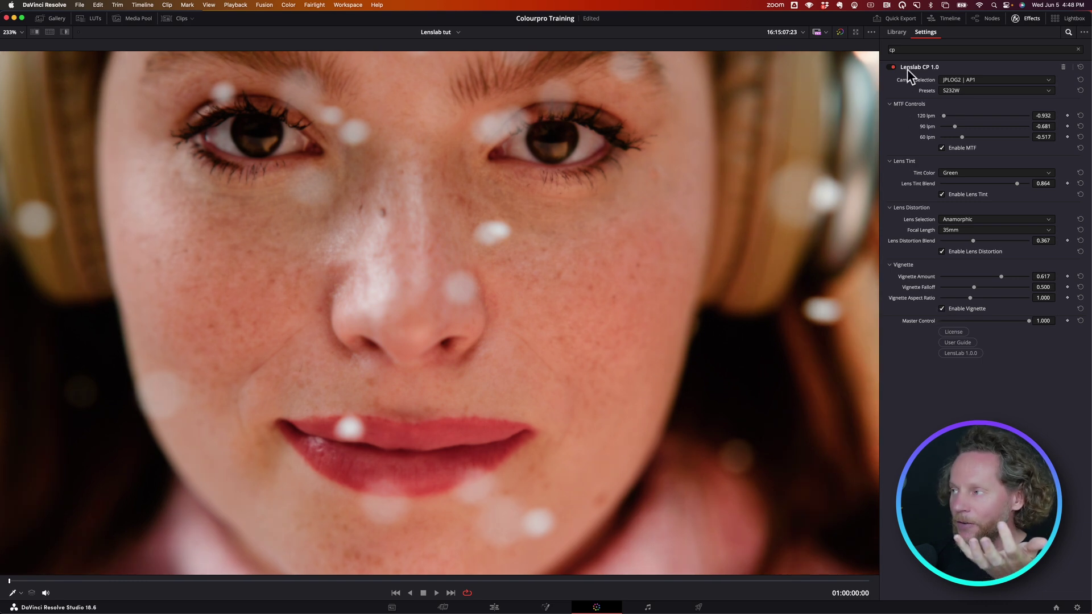
left_click(889, 67)
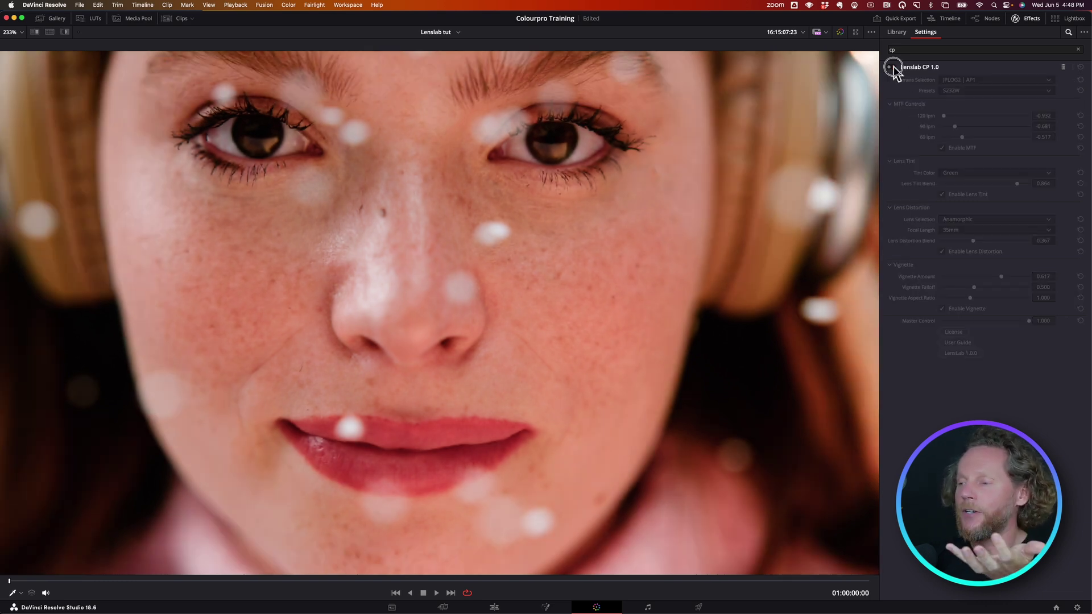
left_click(889, 67)
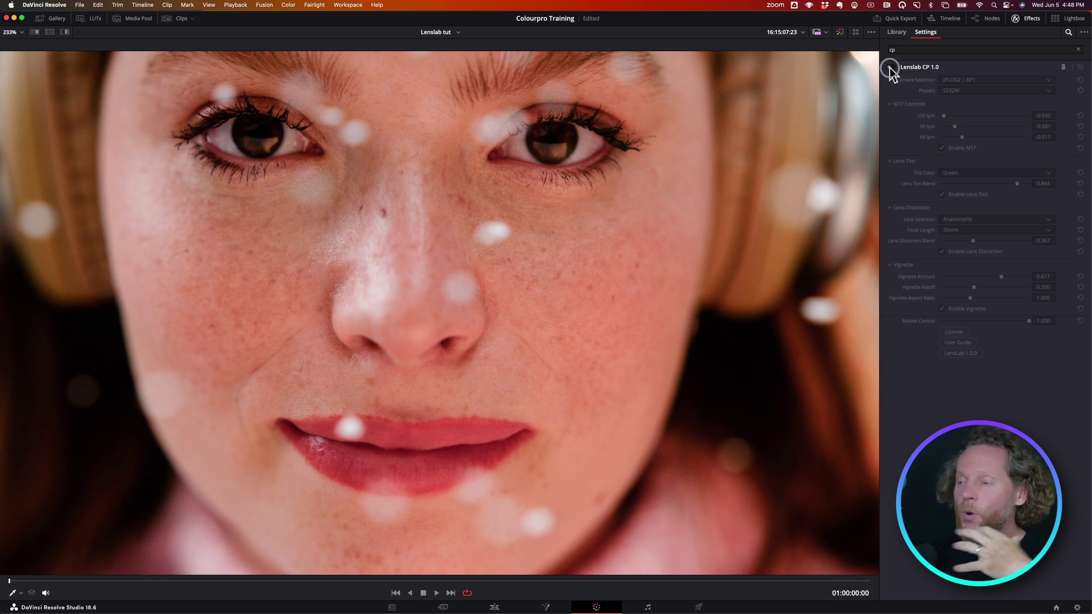
left_click(889, 68)
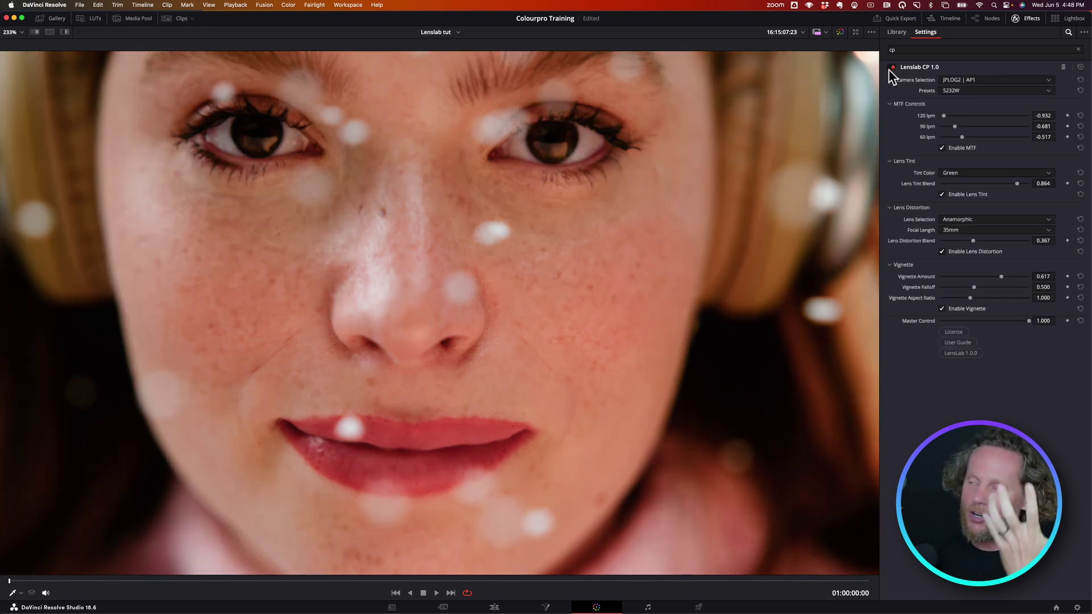
left_click(891, 67)
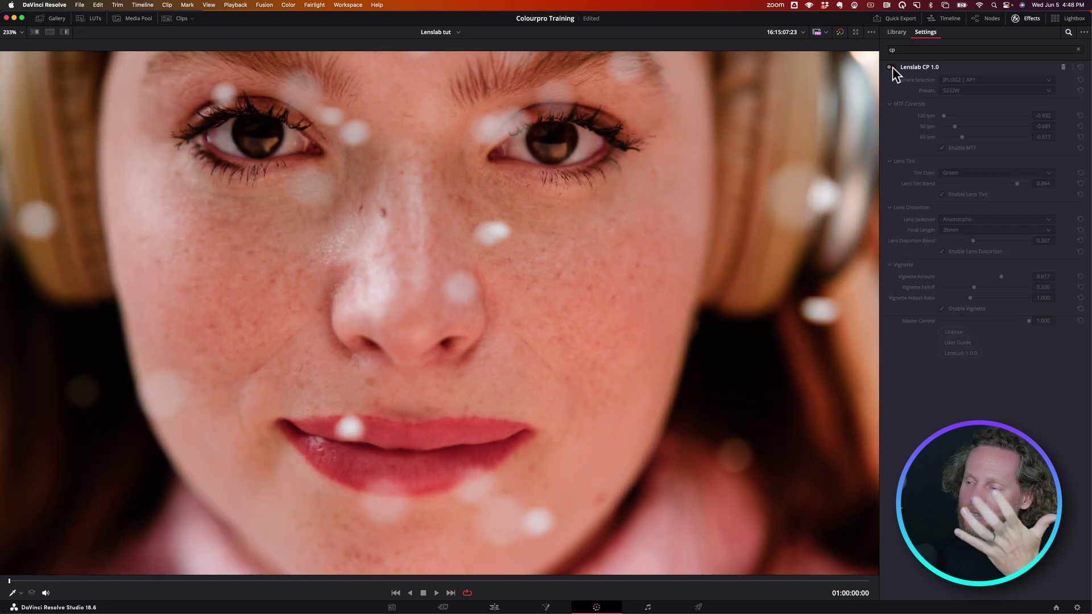
left_click(891, 67)
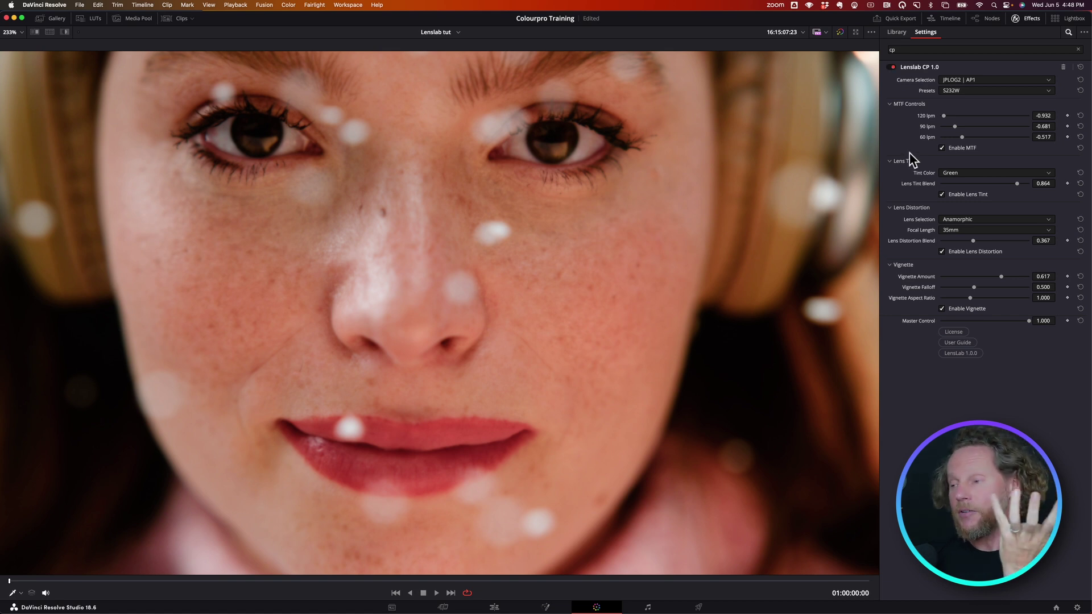
left_click(892, 67)
left_click(892, 67)
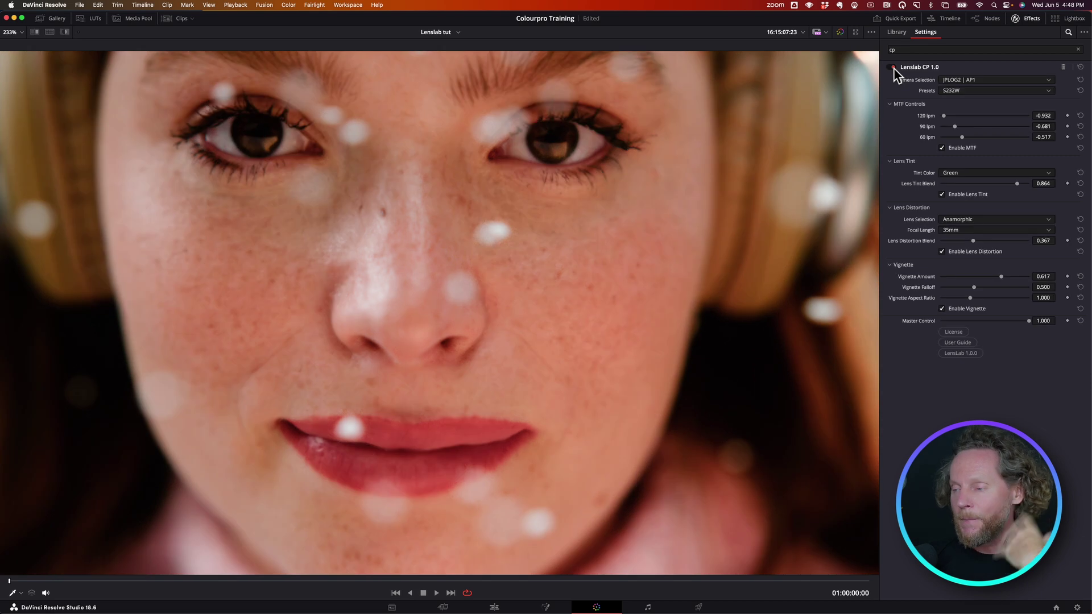
- Play the clip to 01:00:06:18, then compare Lenslab CP bypassed and re-enabled
key("space")
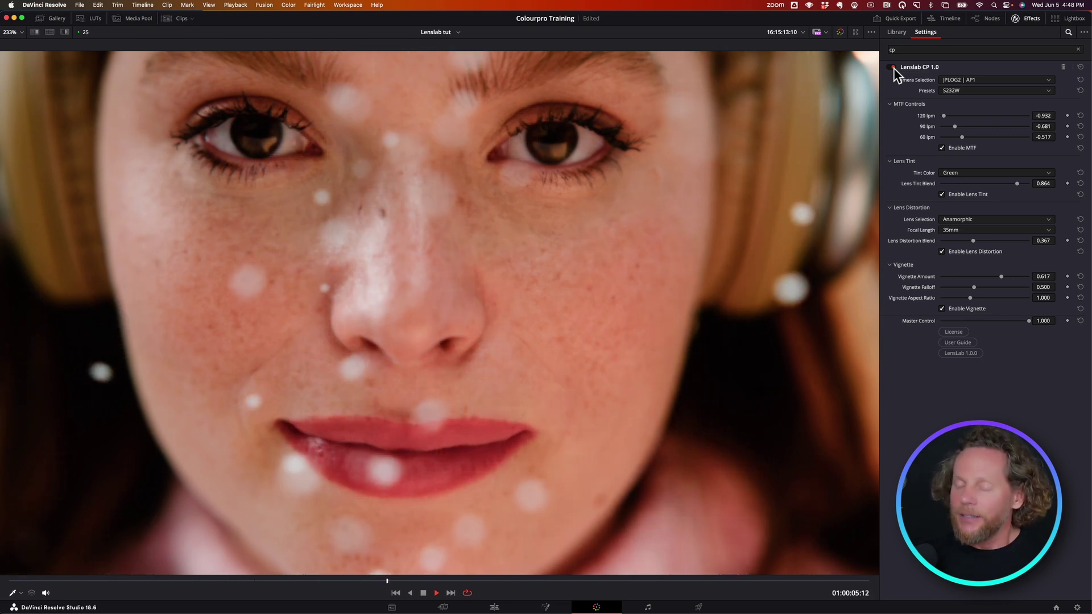
key("space")
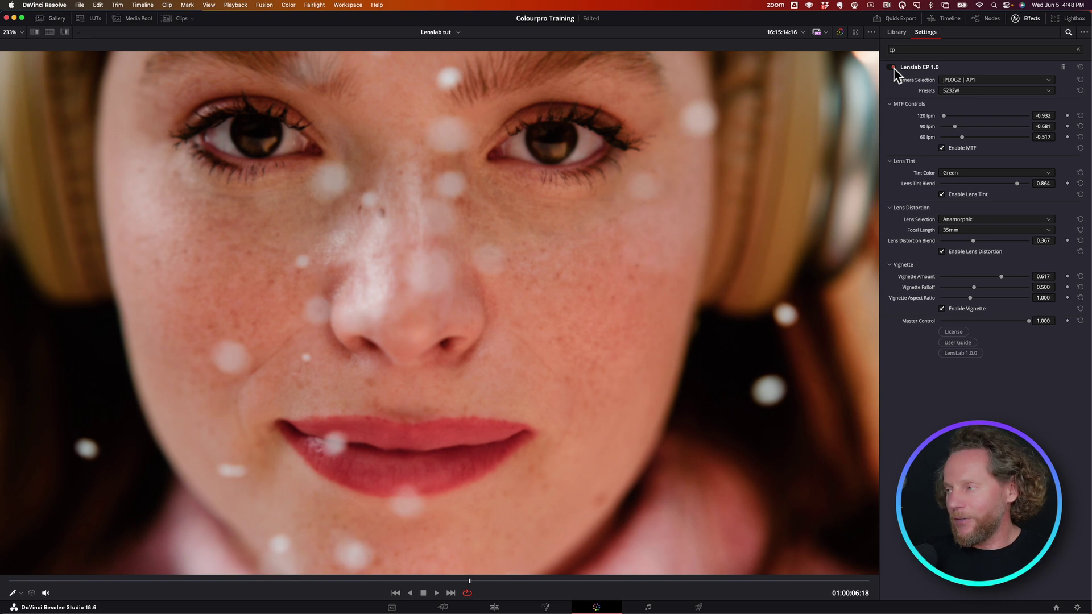
left_click(893, 67)
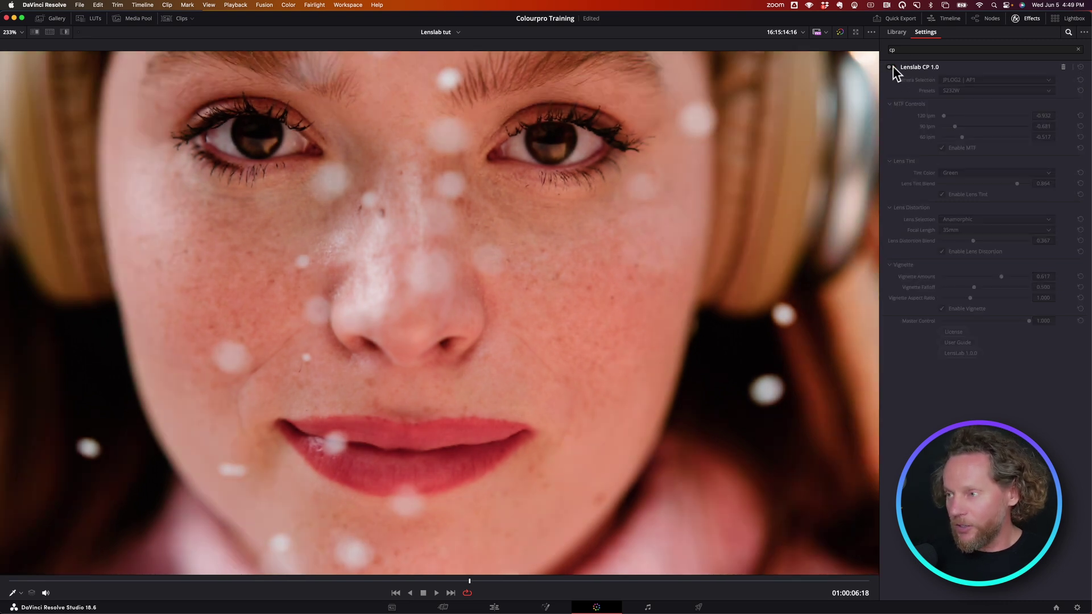
left_click(892, 67)
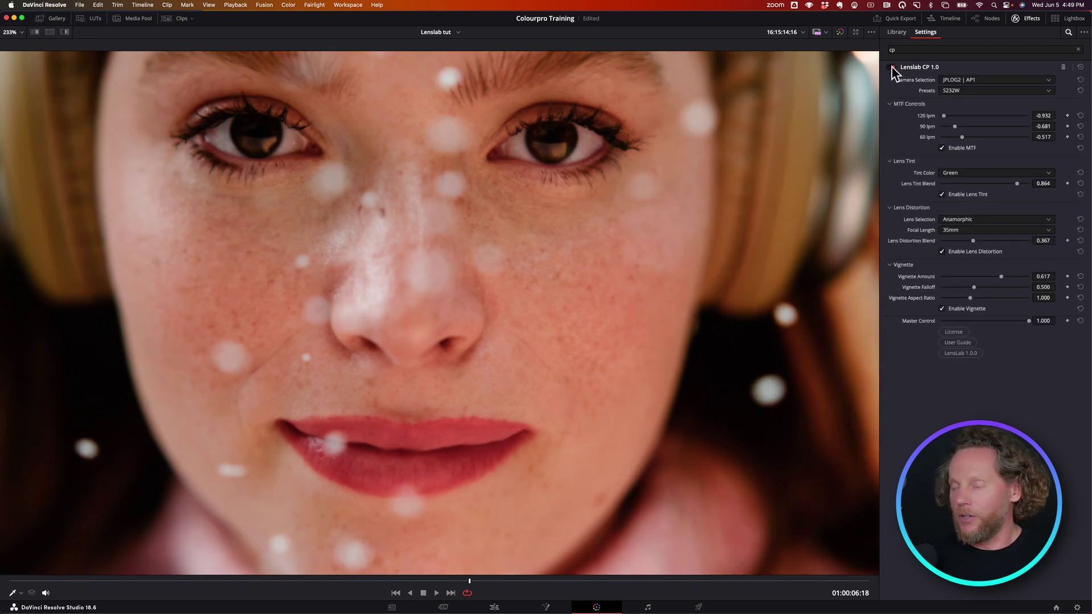